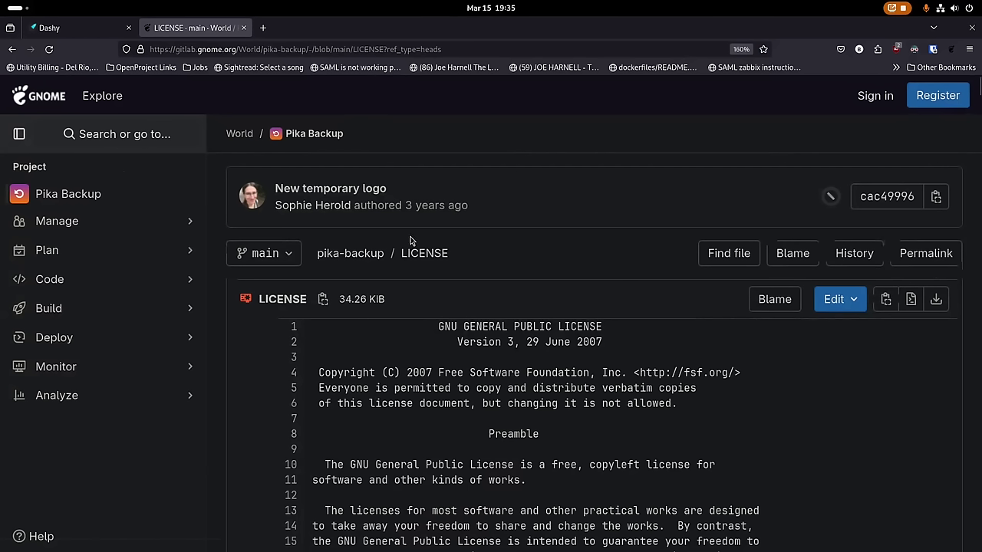
# Leave the GitLab LICENSE page and return to Pika Backup's page in GNOME Software.
pyautogui.press('super')
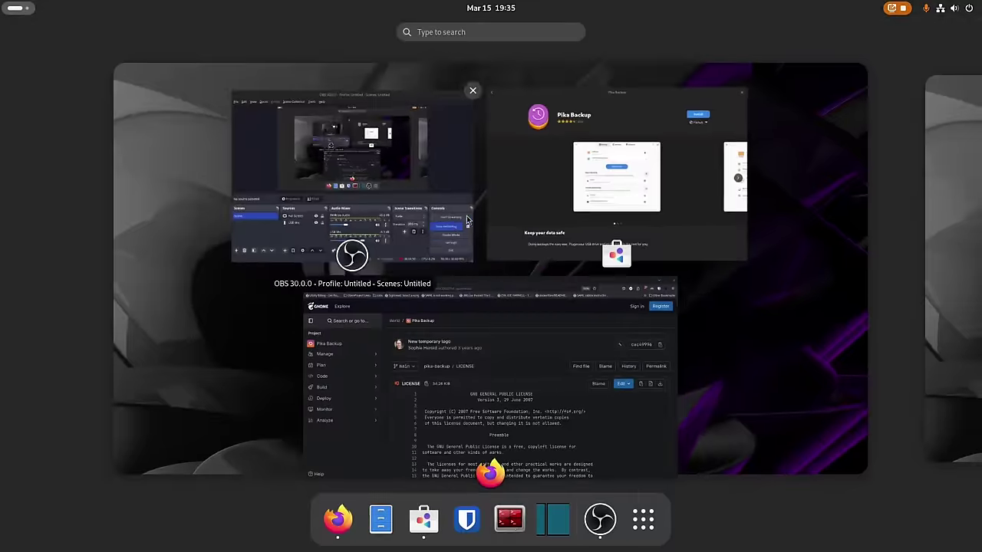
pyautogui.press('super')
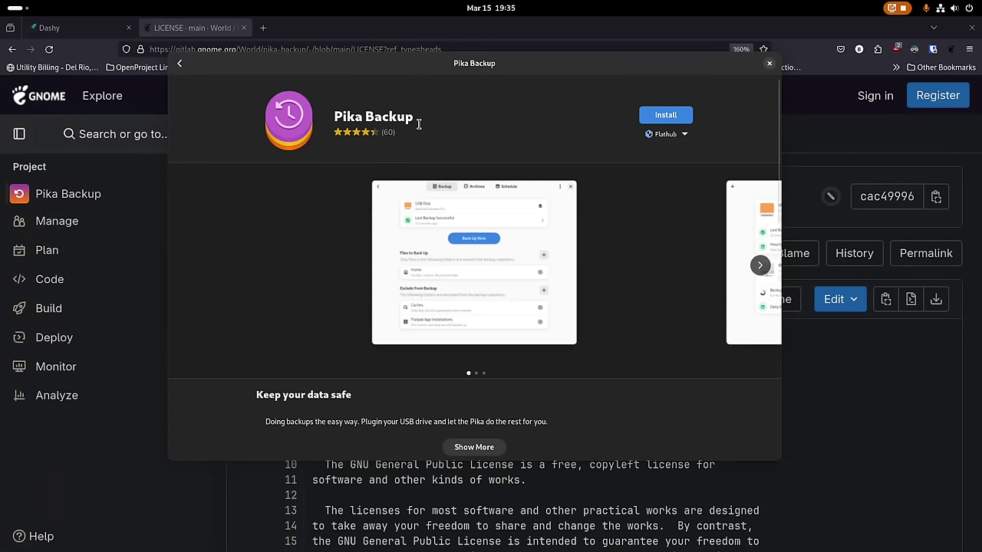
# Install Pika Backup from GNOME Software, then bring the Devices & Locations window forward.
pyautogui.click(657, 117)
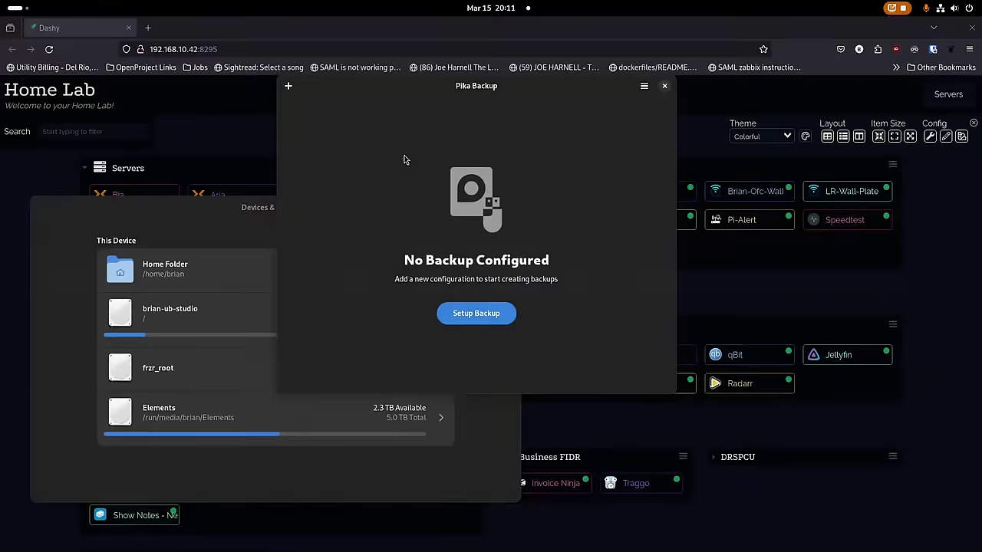
pyautogui.click(186, 220)
# Move the Devices & Locations window aside and start setting up a new Pika backup.
pyautogui.moveTo(190, 218); pyautogui.dragTo(230, 41)
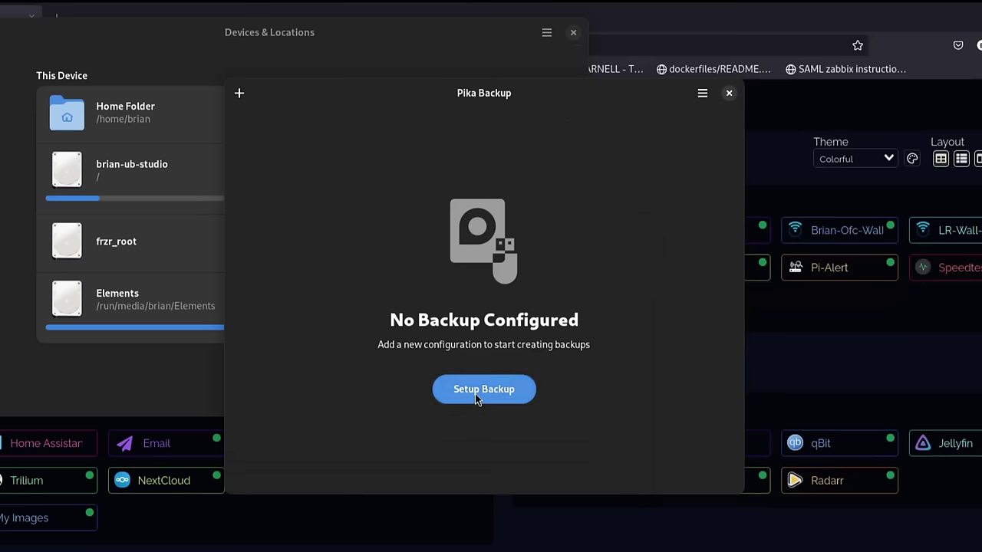
pyautogui.click(475, 393)
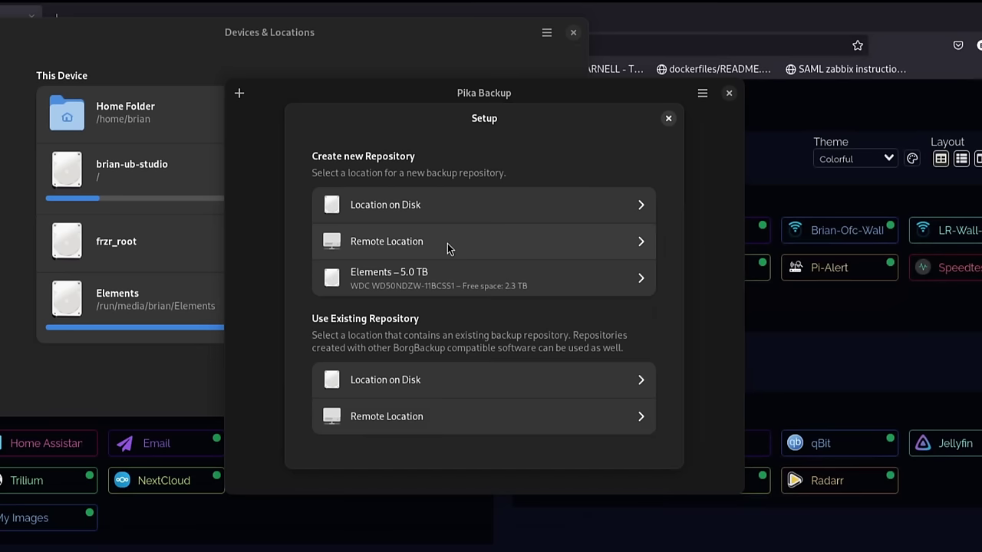
# Create a new repository on the Elements drive named 'backup-ub-studio-fedora', keeping Elements as base folder.
pyautogui.click(439, 281)
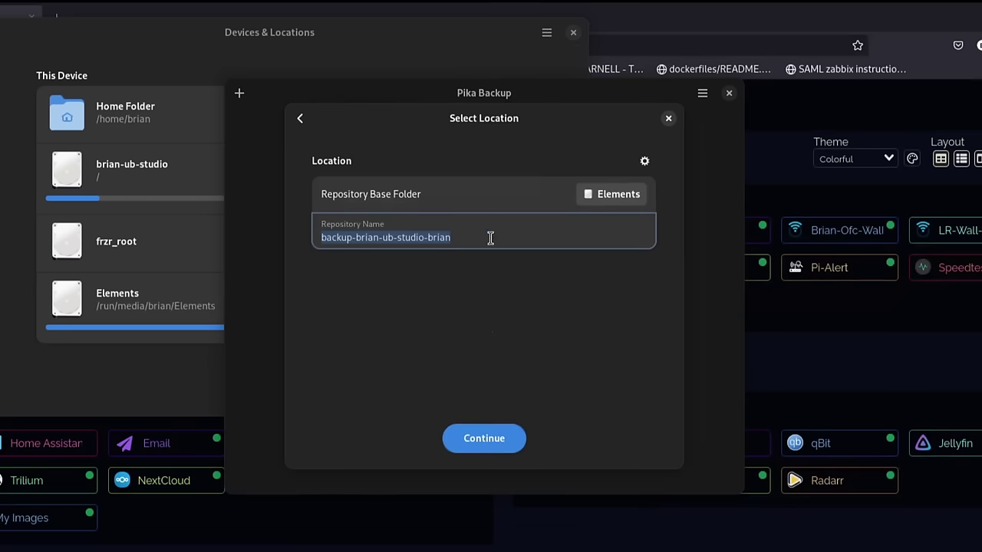
pyautogui.moveTo(497, 242); pyautogui.dragTo(308, 244)
pyautogui.write('backup-')
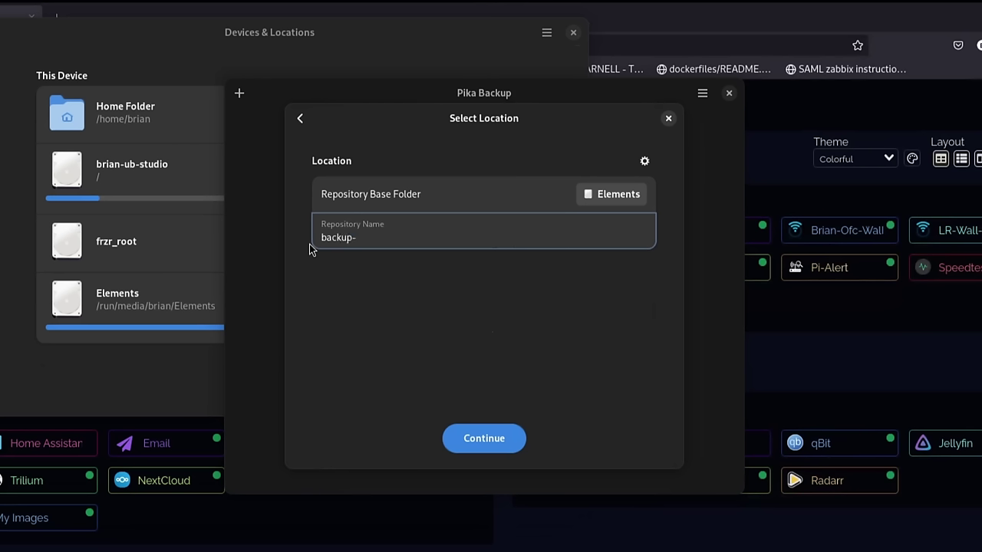
pyautogui.write('ub-studio-fedora')
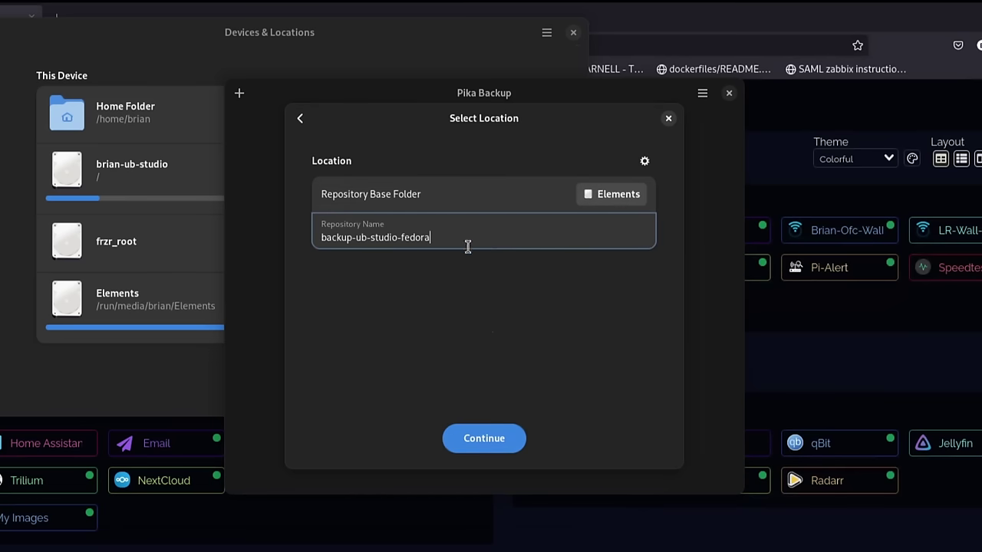
pyautogui.click(606, 196)
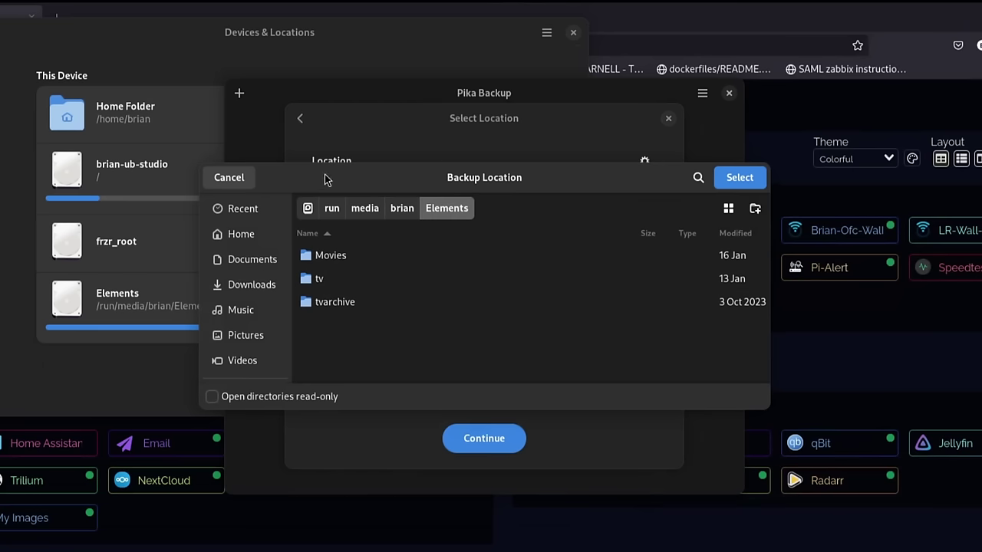
pyautogui.click(228, 177)
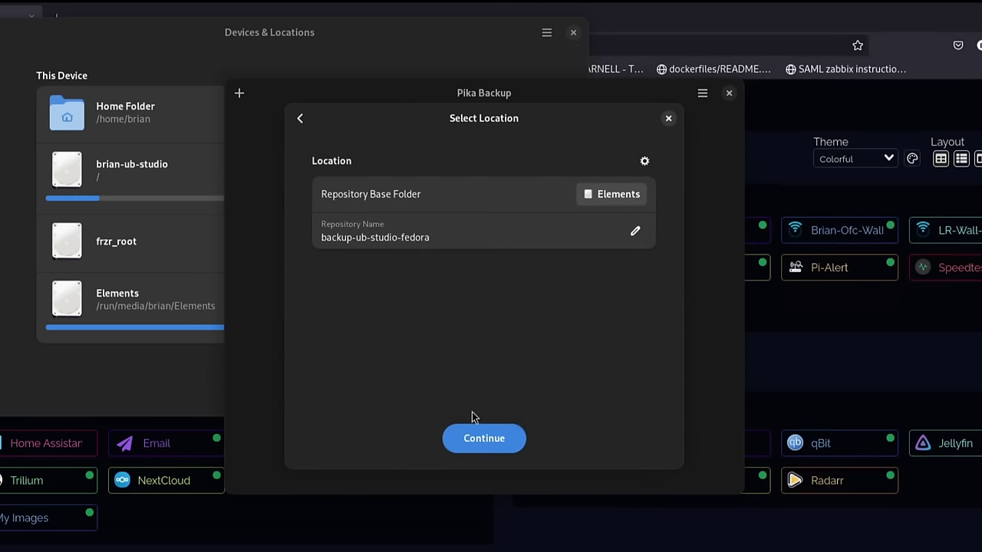
pyautogui.click(644, 162)
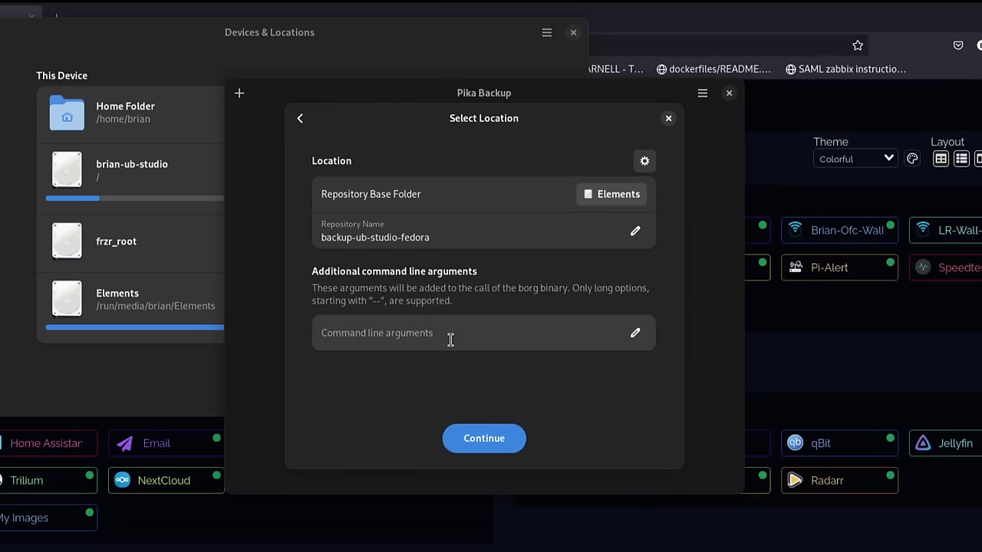
pyautogui.click(650, 159)
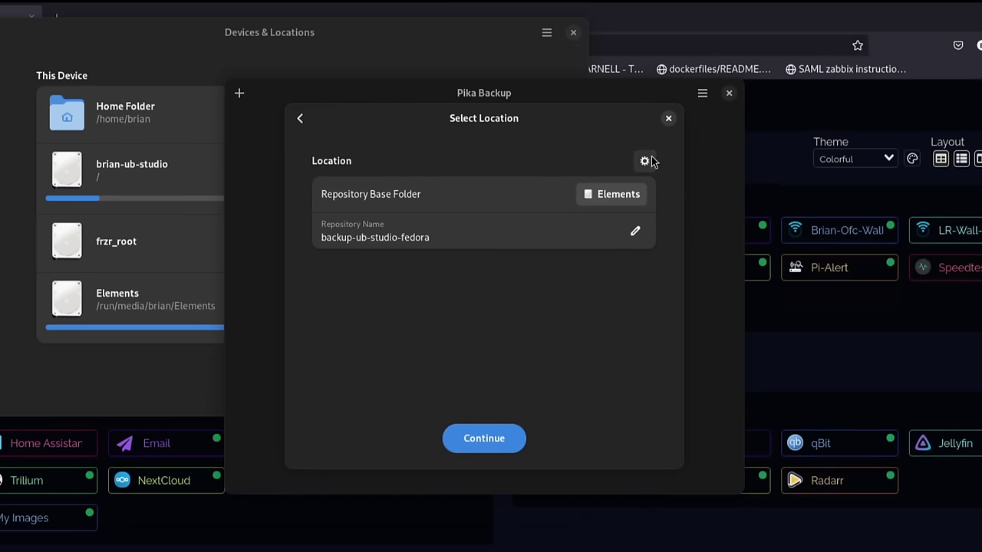
# Make the repository encrypted, enter and repeat the encryption password, and create it.
pyautogui.click(490, 446)
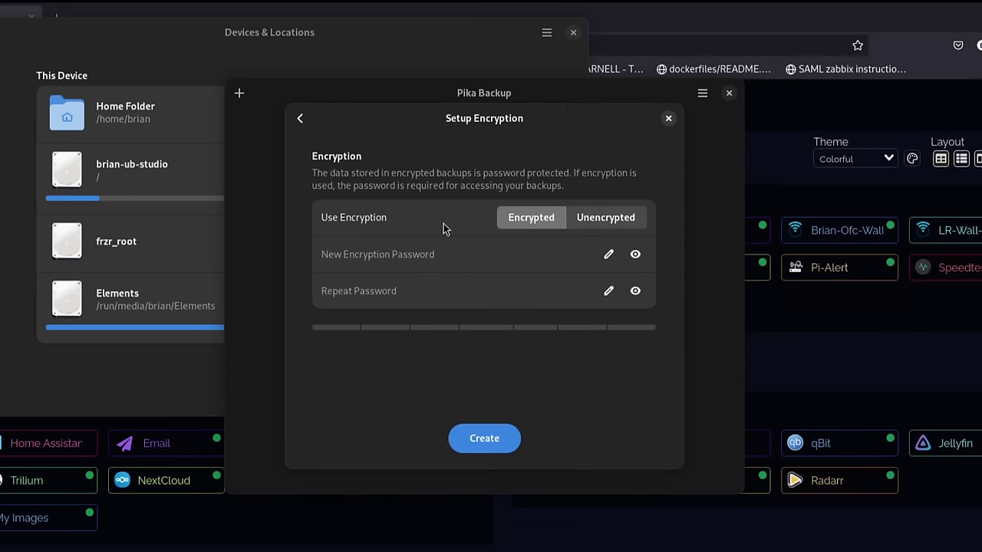
pyautogui.click(622, 217)
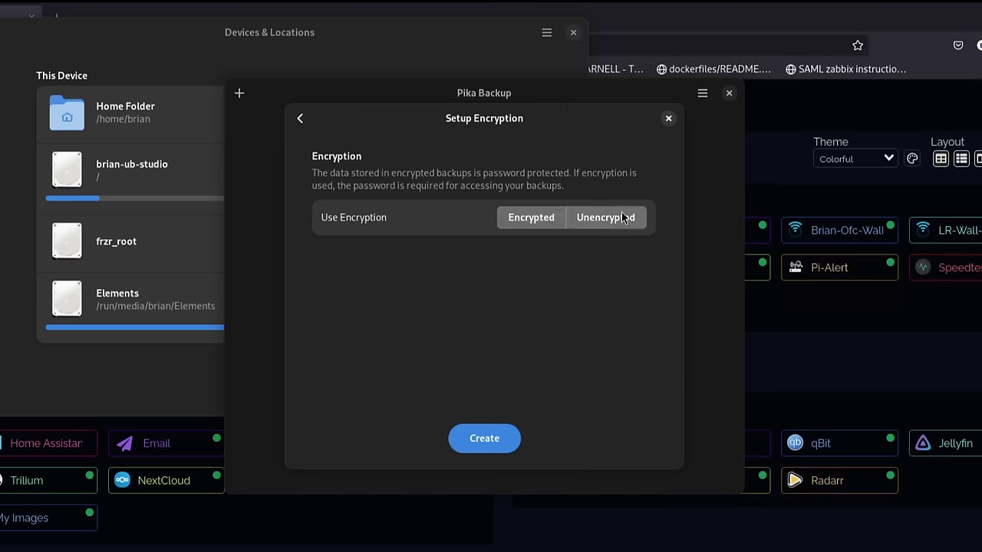
pyautogui.click(504, 219)
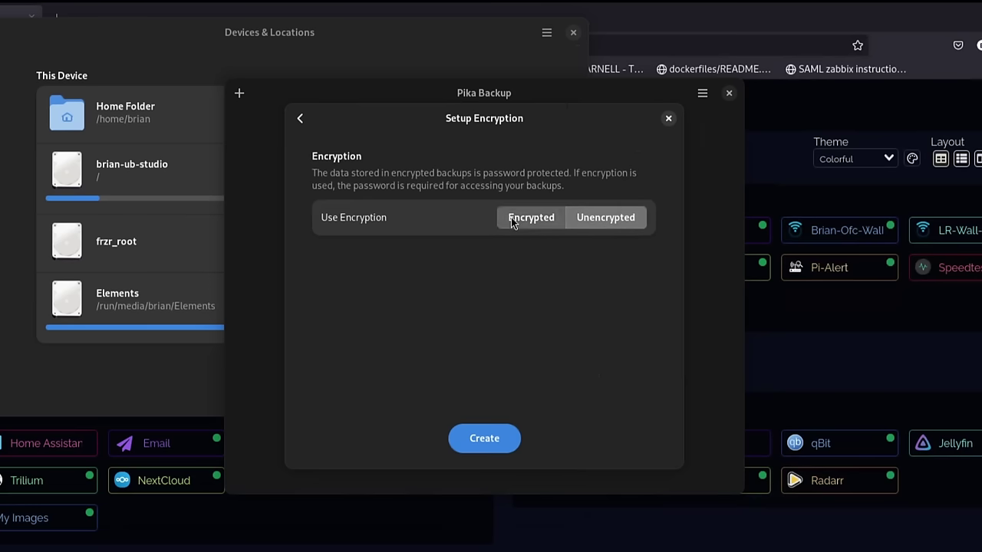
pyautogui.click(473, 265)
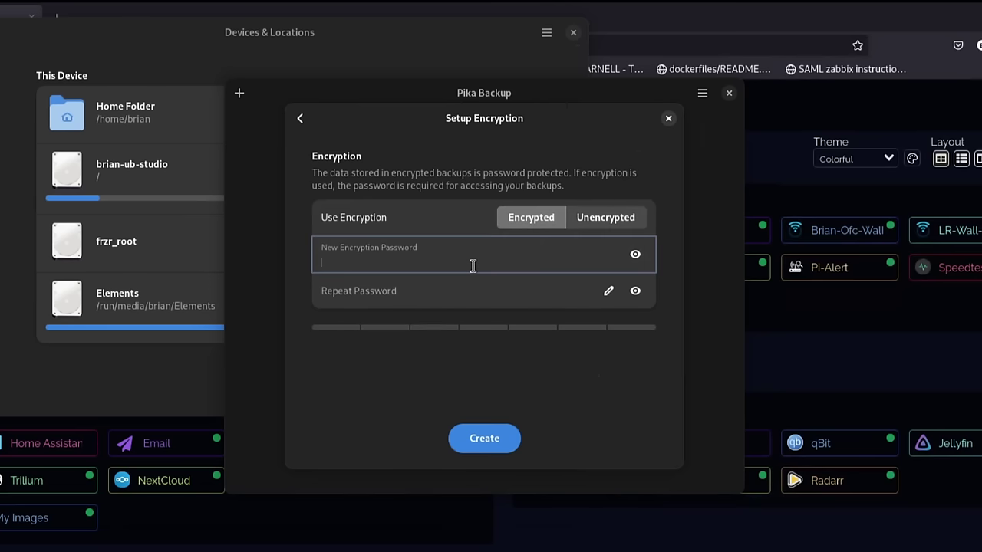
pyautogui.write('••••••••••••••')
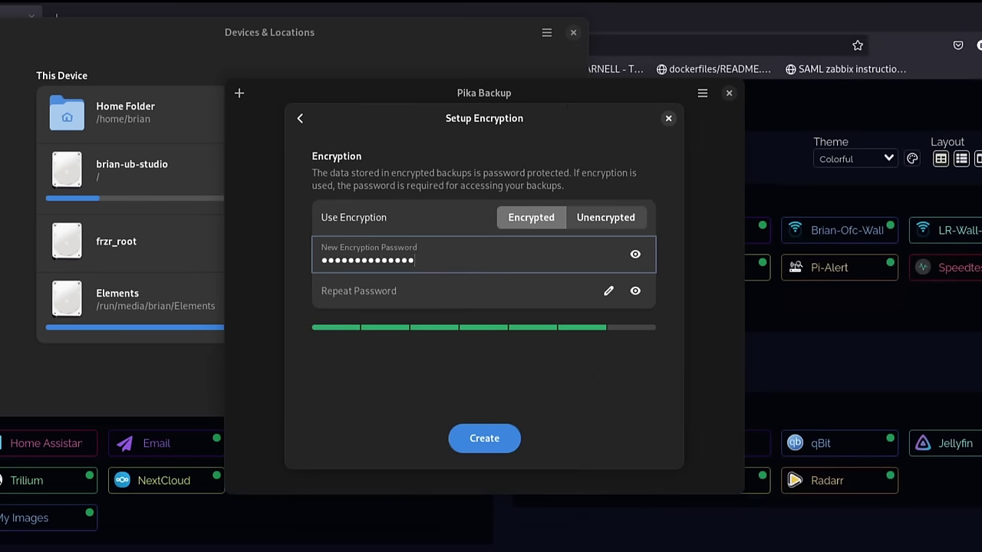
pyautogui.click(461, 288)
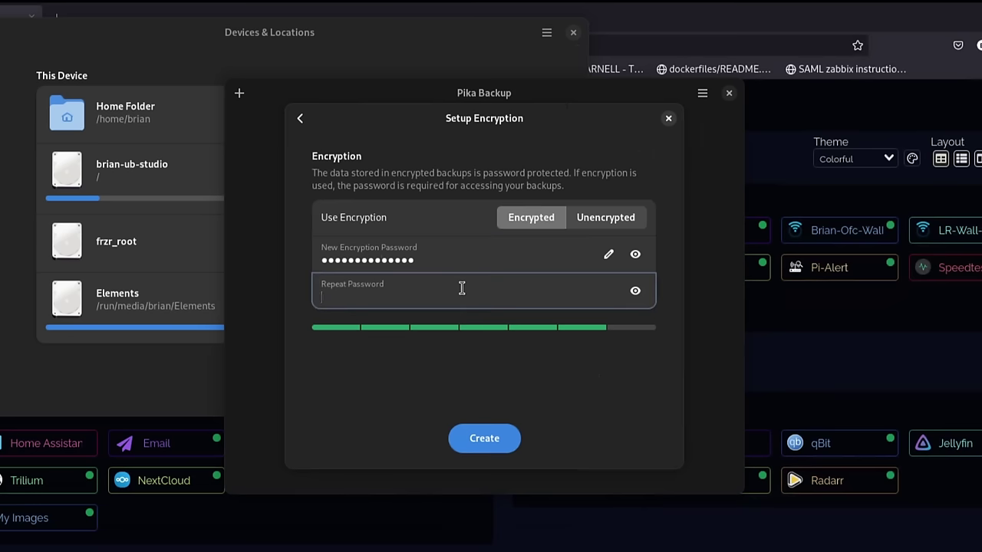
pyautogui.write('••••••')
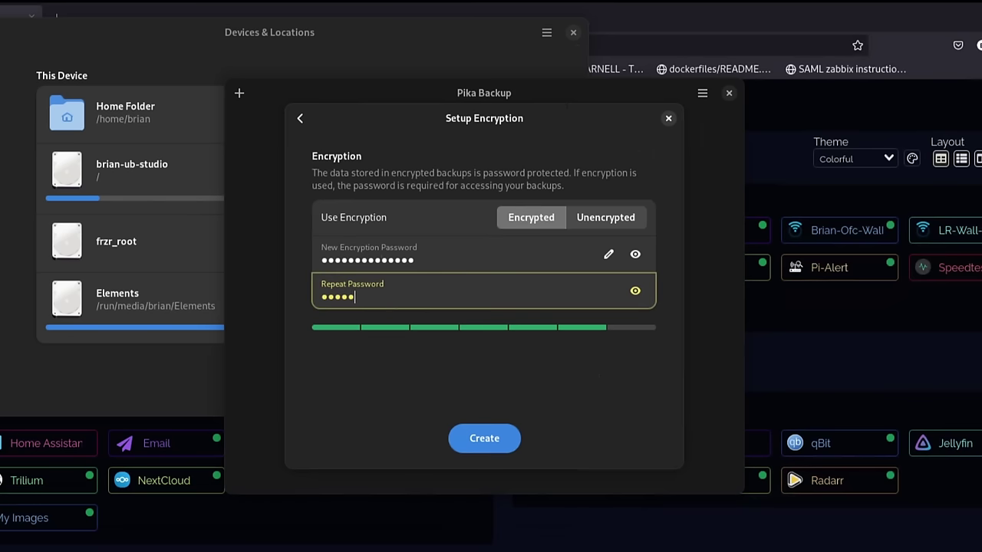
pyautogui.write('•••••••••')
pyautogui.click(476, 440)
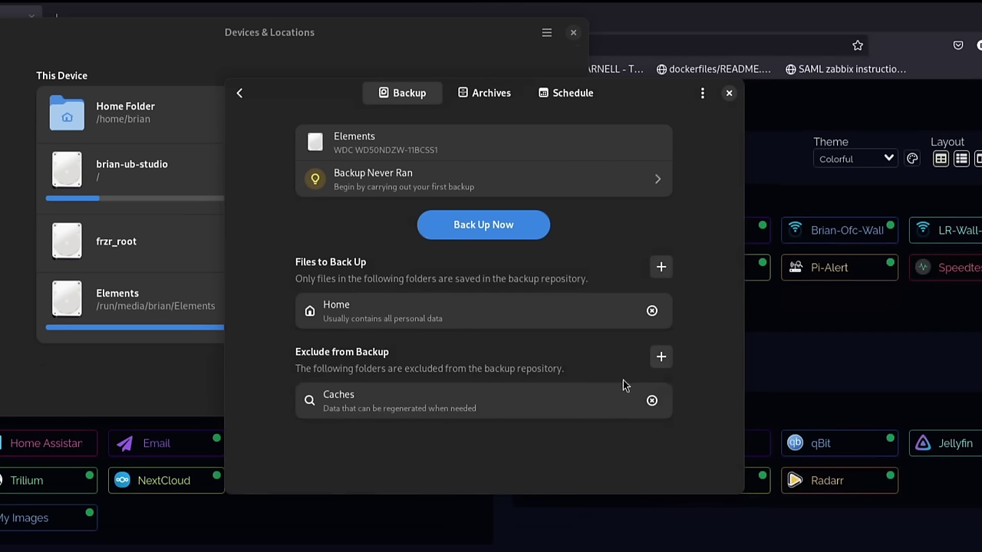
# Add Trash, Flatpak App Installations, and Virtual Machines and Containers as suggested backup exclusions.
pyautogui.click(660, 358)
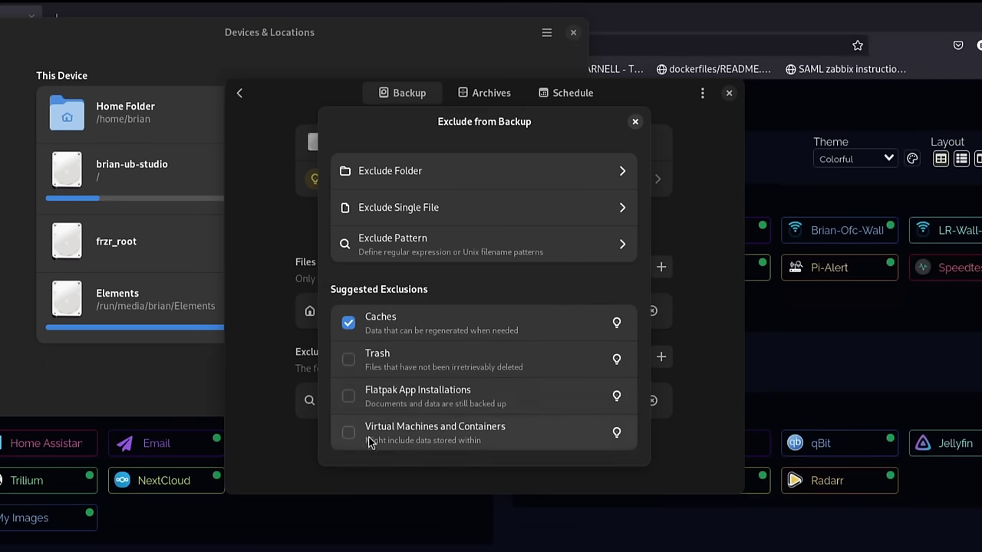
pyautogui.click(349, 361)
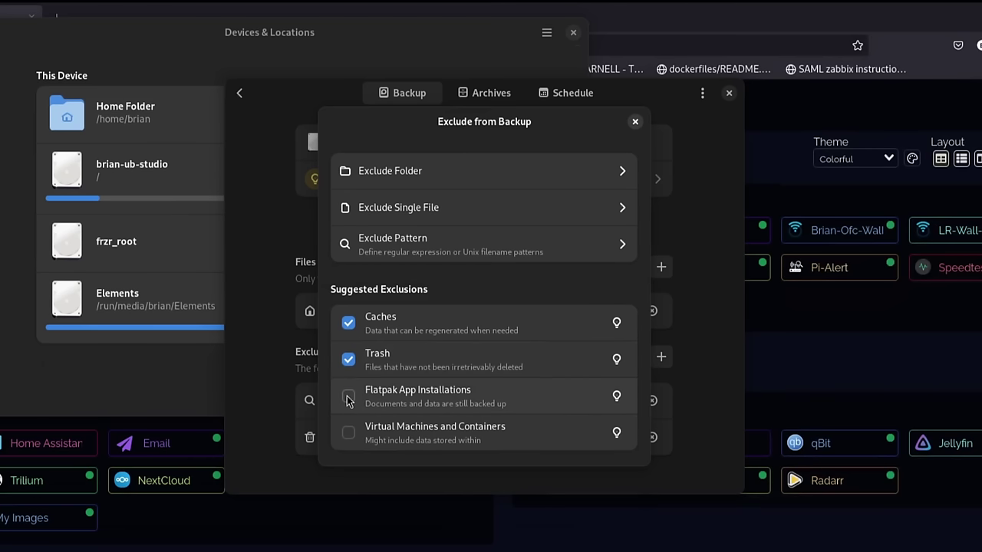
pyautogui.click(349, 397)
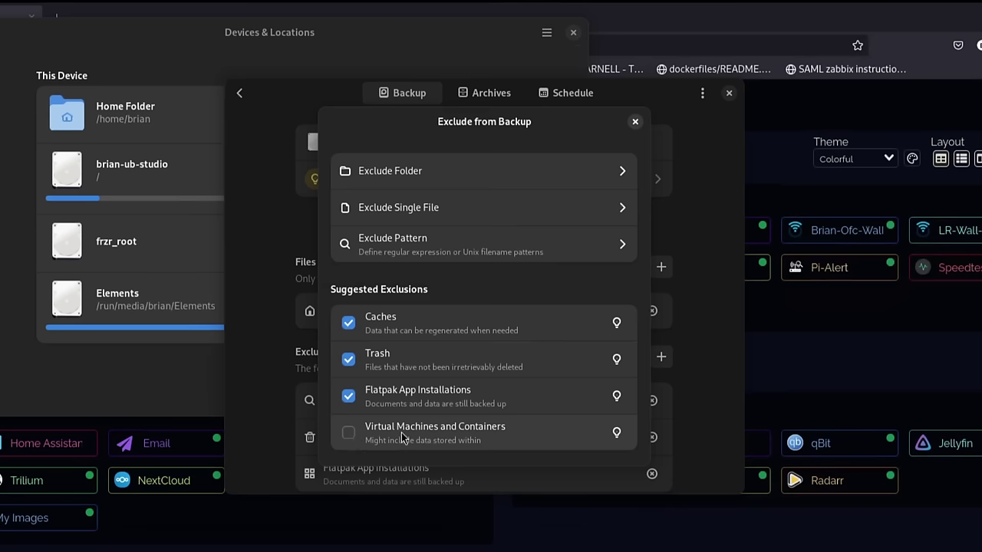
pyautogui.click(351, 432)
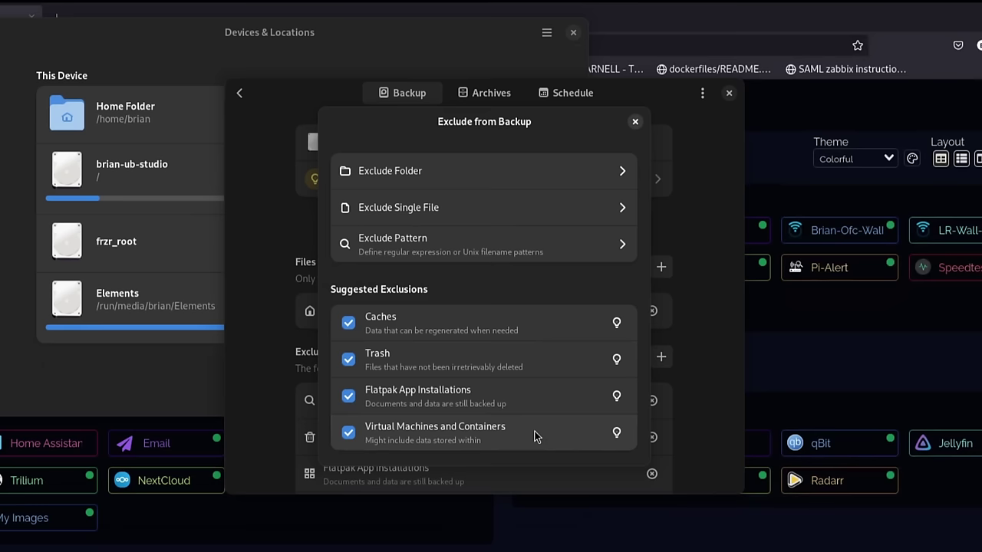
# Exclude the Applications folder from the backup.
pyautogui.click(463, 169)
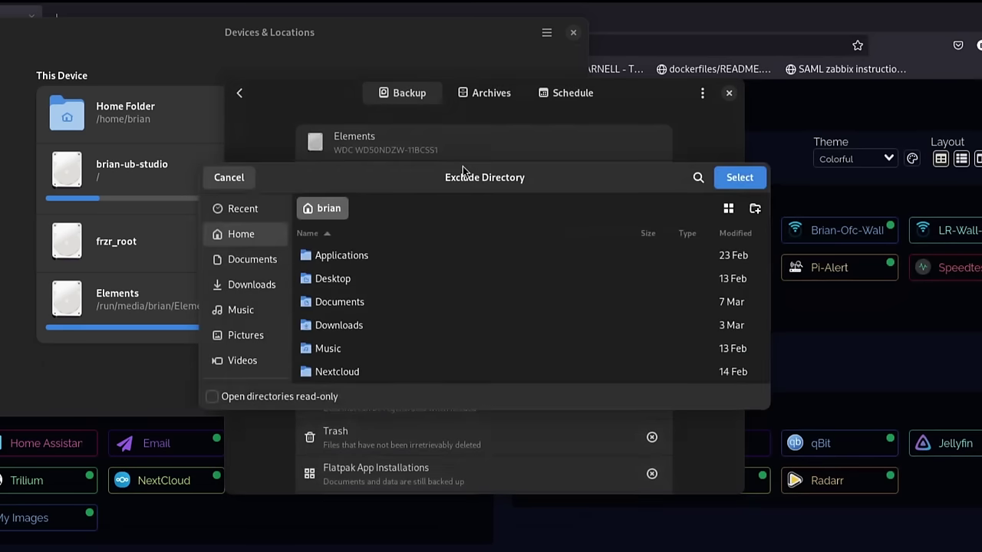
pyautogui.scroll(-4, 390, 331)
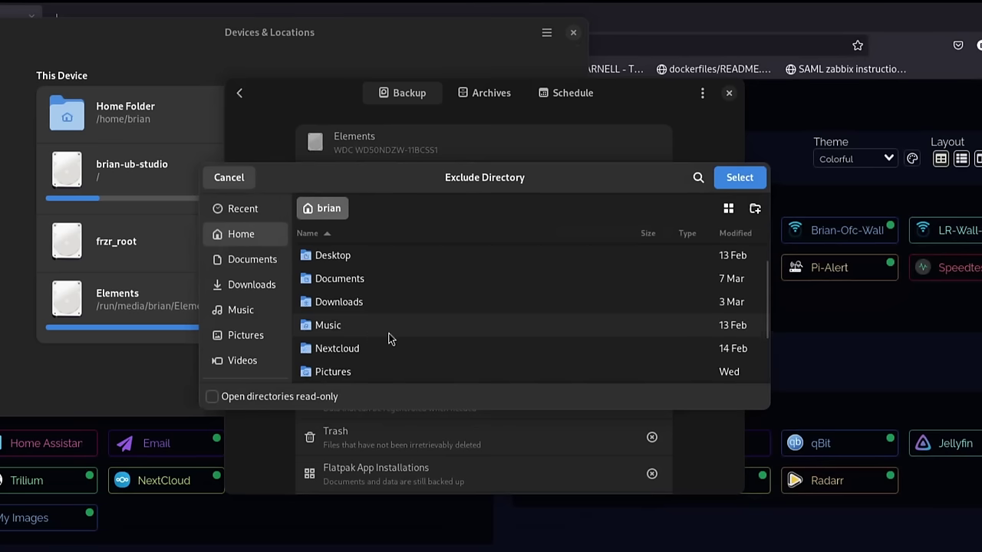
pyautogui.scroll(4, 390, 340)
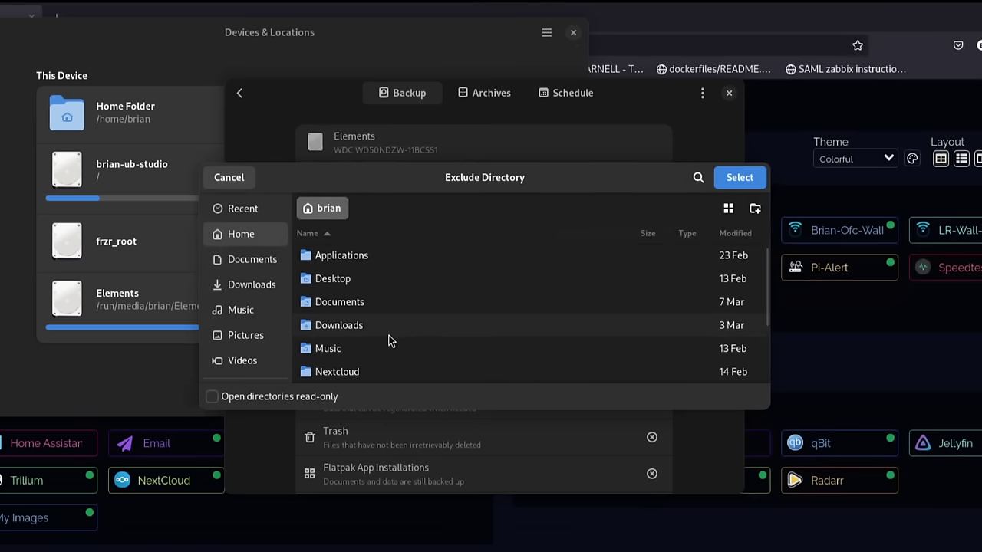
pyautogui.click(375, 260)
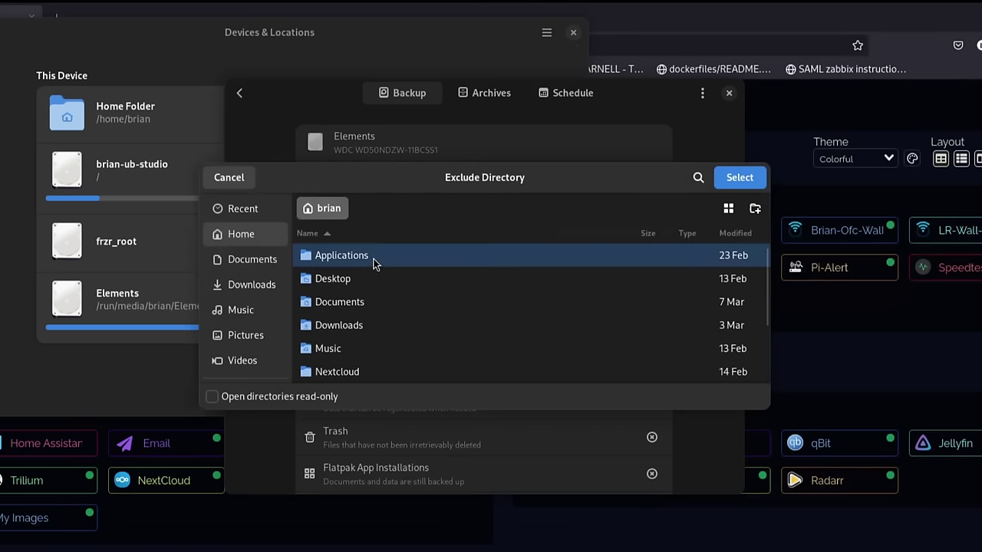
pyautogui.click(739, 177)
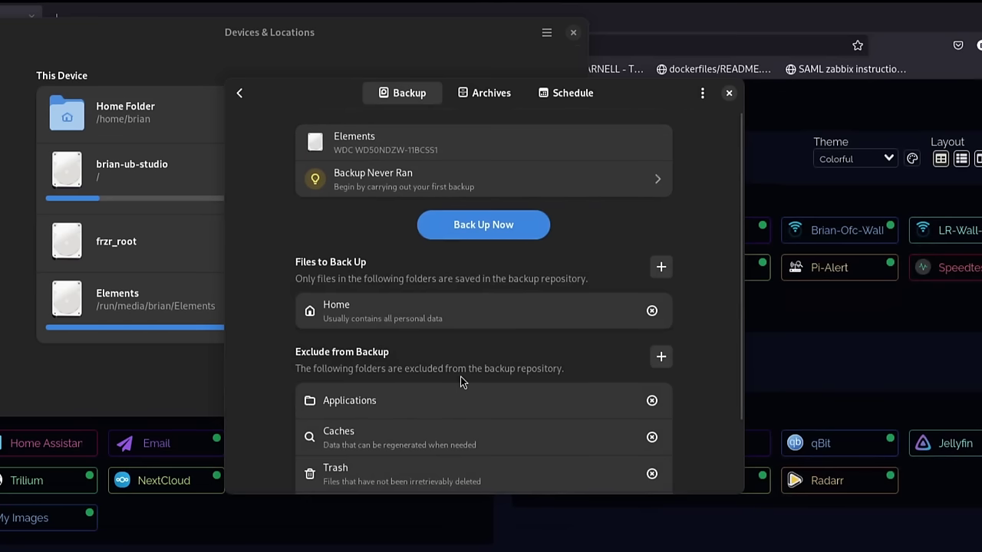
# Add the Downloads folder as another excluded folder.
pyautogui.scroll(-2, 461, 374)
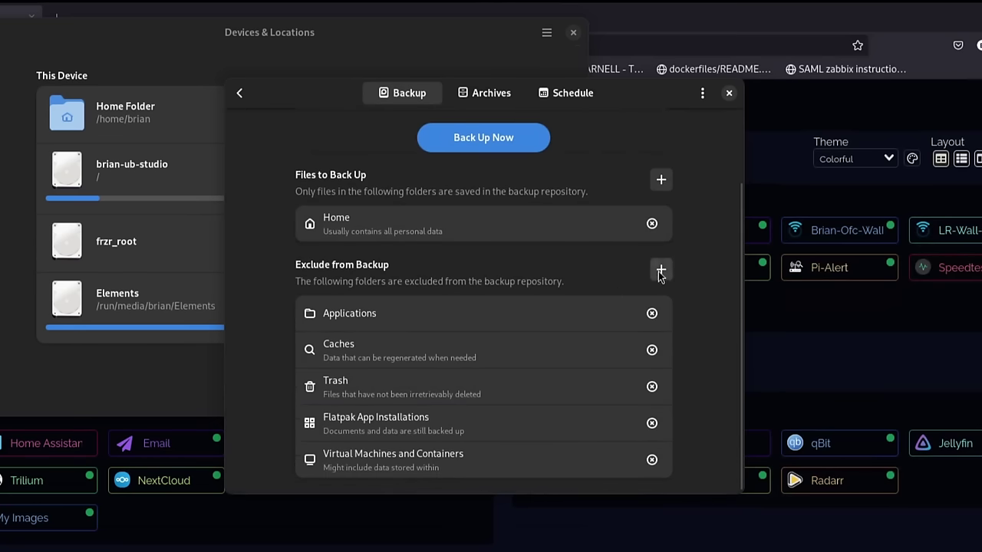
pyautogui.click(661, 270)
pyautogui.click(434, 184)
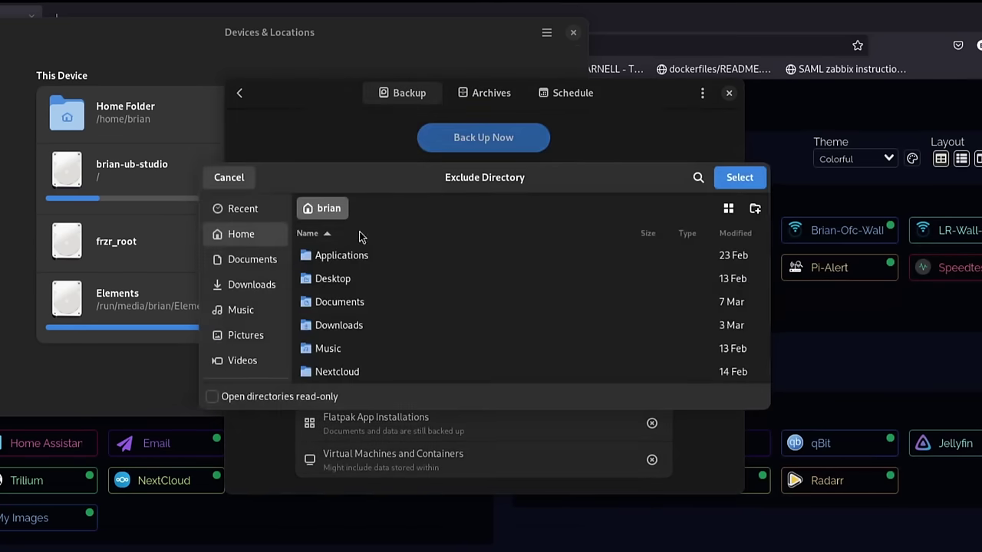
pyautogui.scroll(-1, 398, 338)
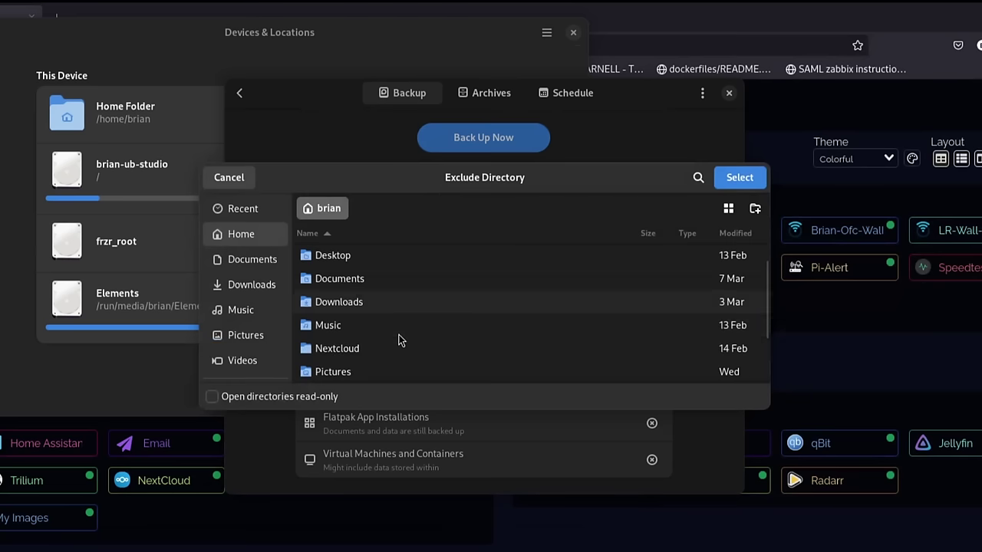
pyautogui.click(363, 303)
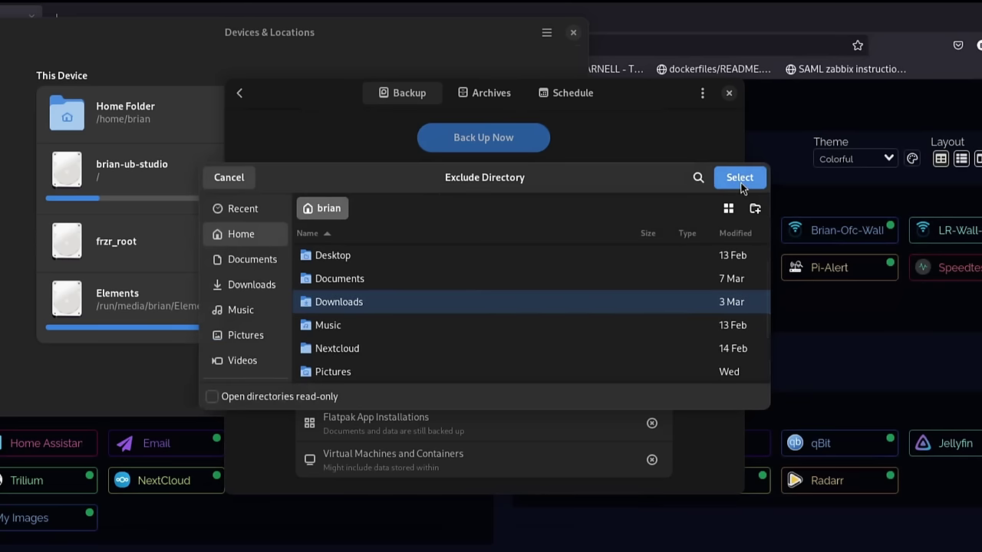
pyautogui.click(741, 182)
# Add the Nextcloud folder as another excluded folder.
pyautogui.scroll(-1, 491, 394)
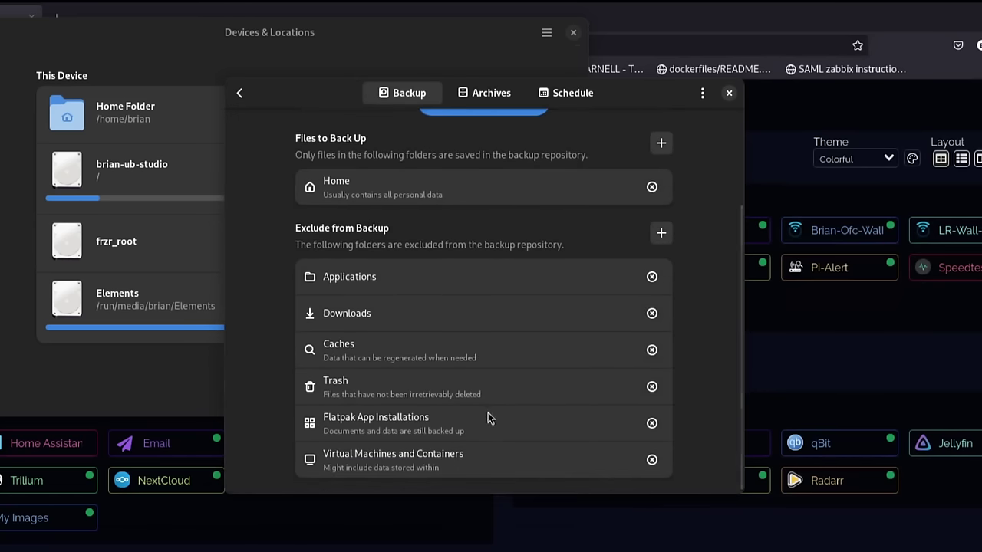
pyautogui.click(661, 234)
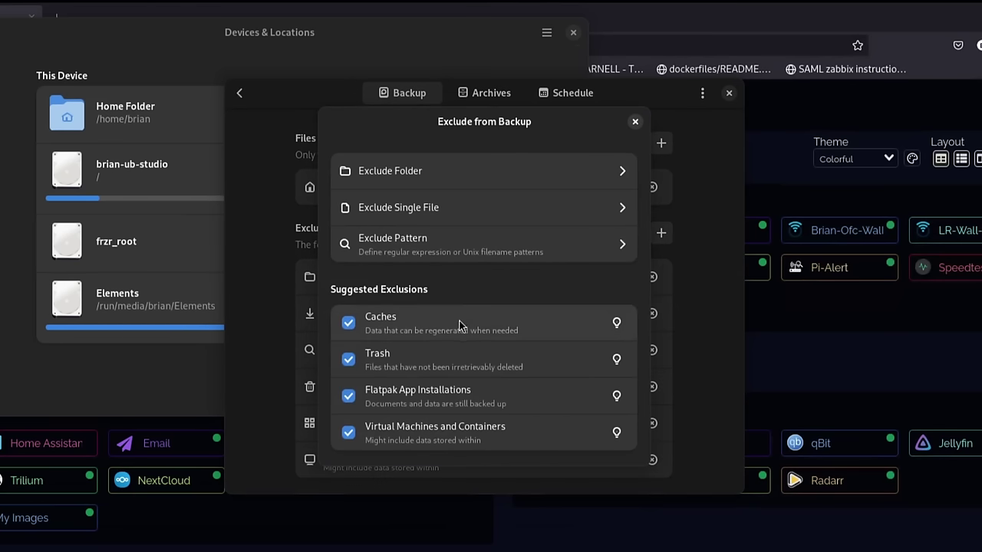
pyautogui.click(446, 184)
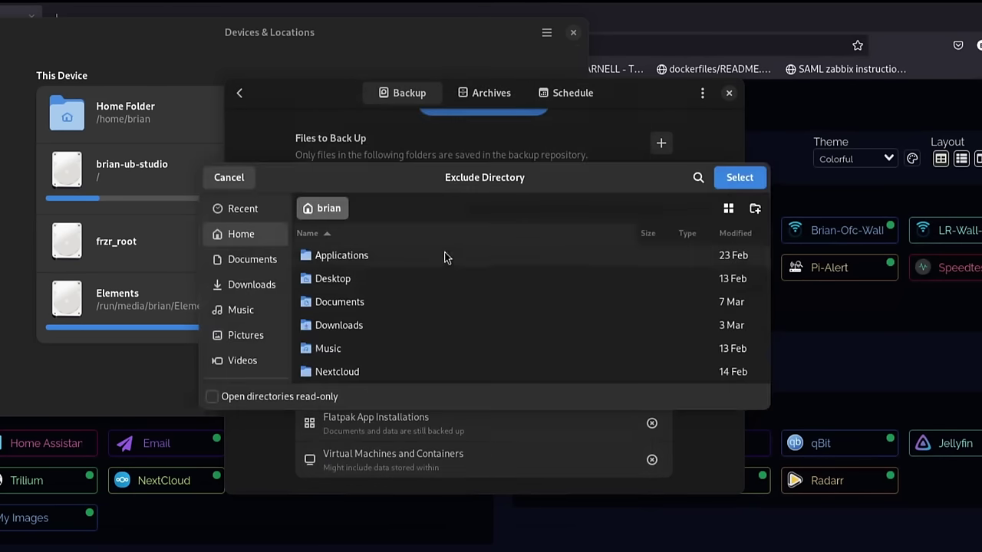
pyautogui.click(372, 350)
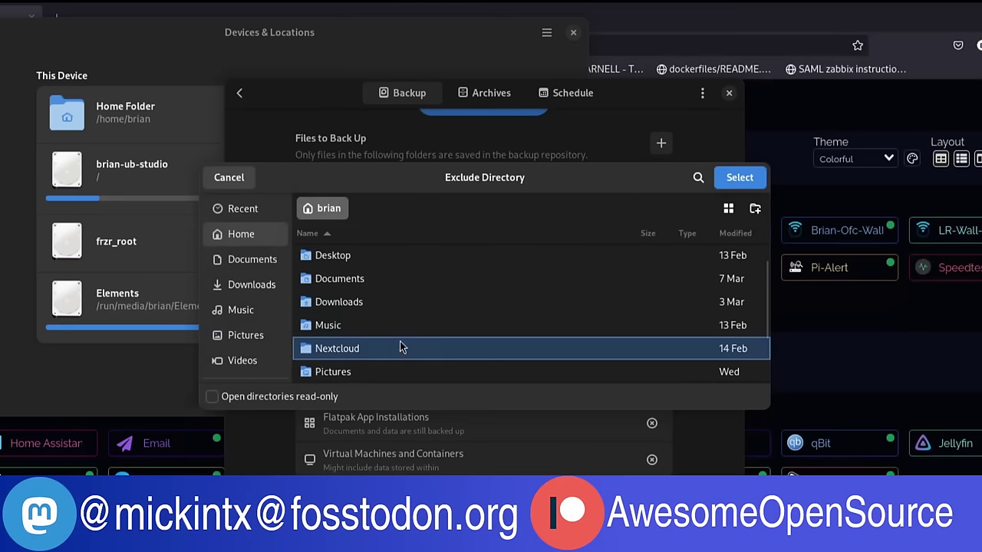
pyautogui.click(735, 178)
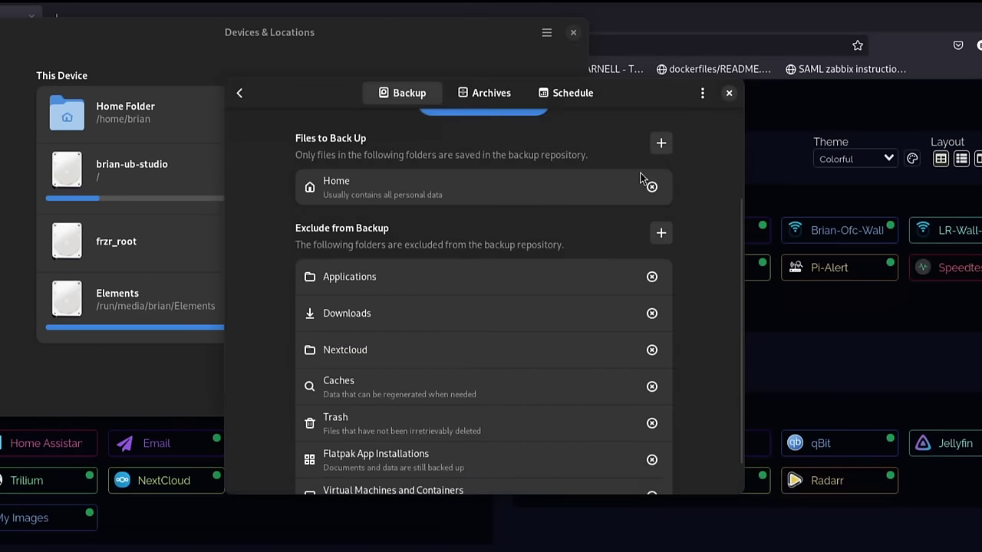
# Run the first backup to the Elements drive until it succeeds, then view the Schedule settings.
pyautogui.scroll(-1, 468, 406)
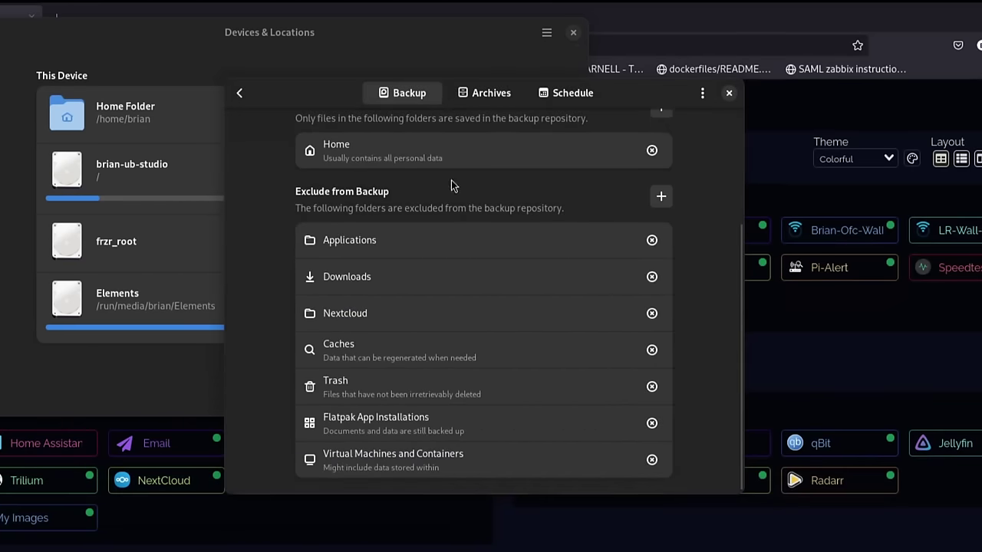
pyautogui.scroll(4, 406, 451)
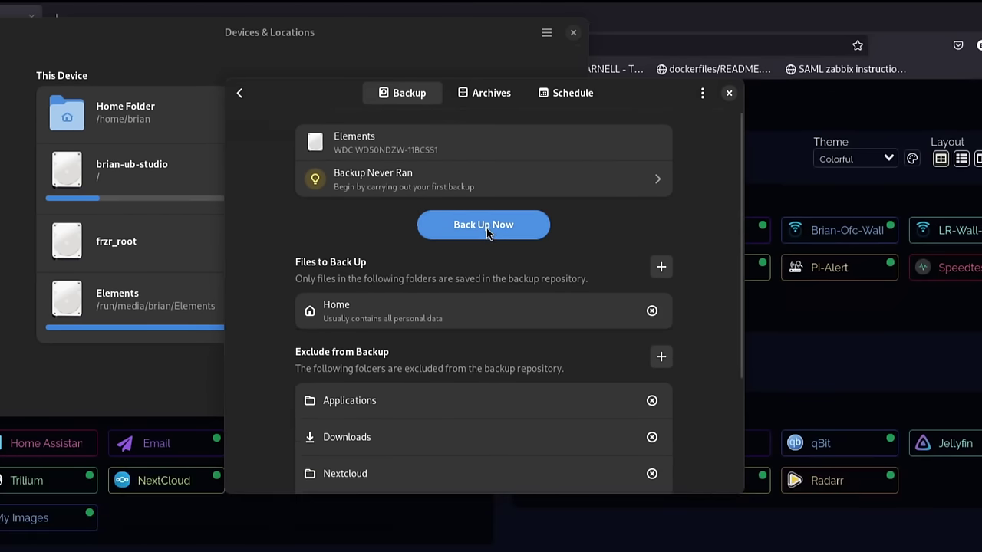
pyautogui.click(487, 228)
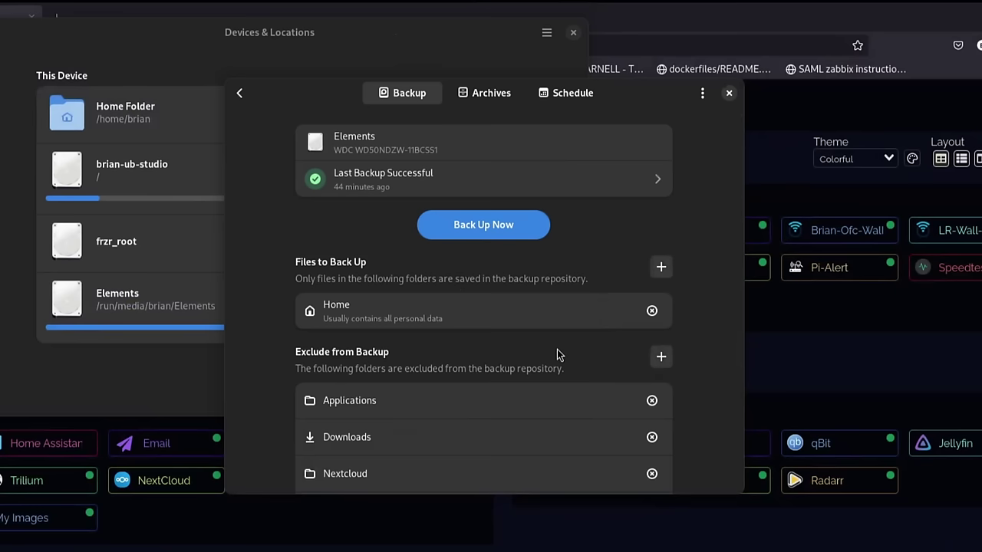
pyautogui.click(556, 94)
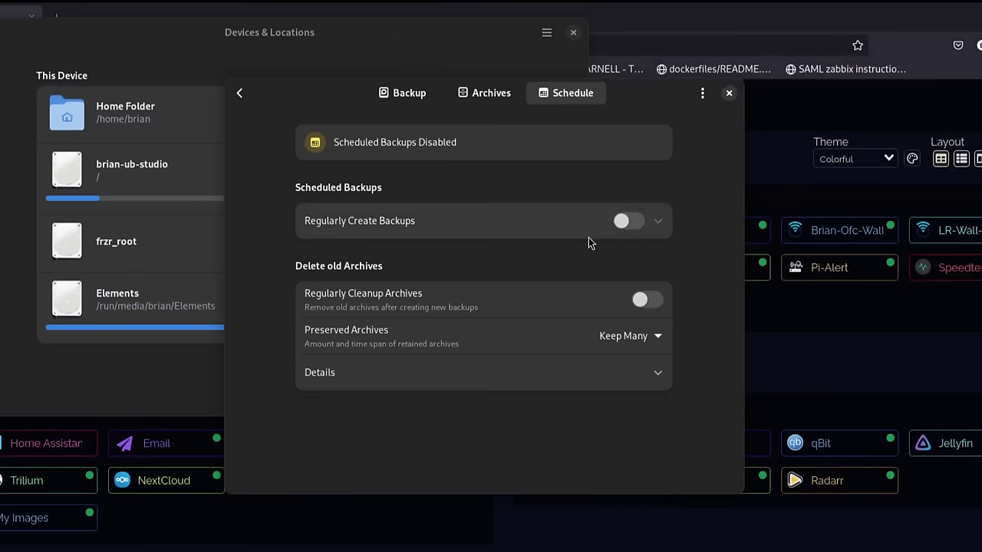
# Enable regular backups with an Hourly frequency.
pyautogui.click(634, 221)
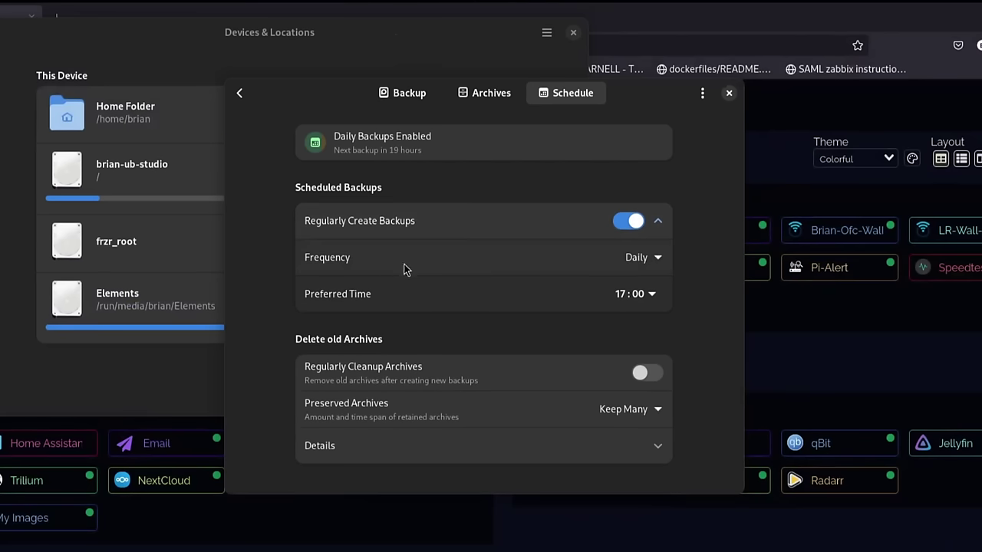
pyautogui.click(630, 263)
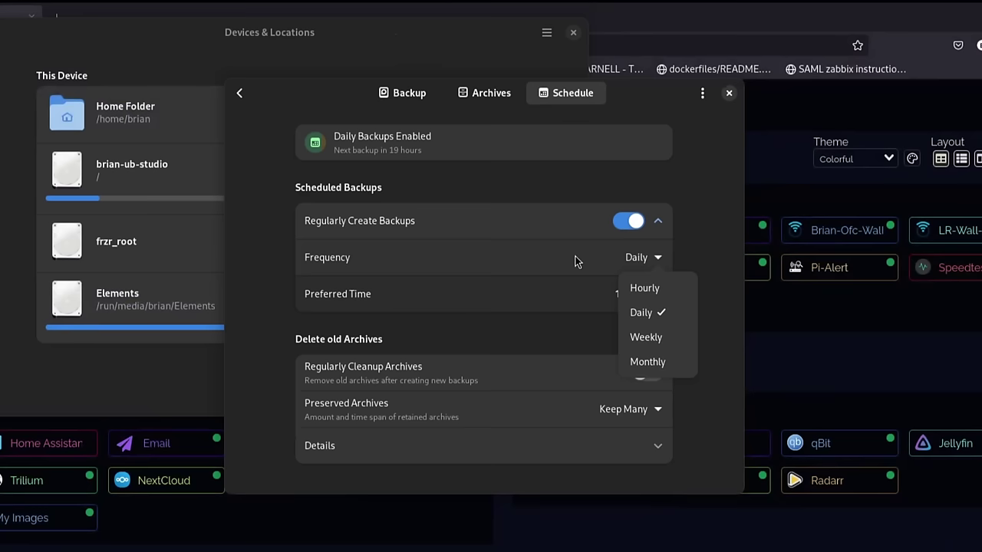
pyautogui.click(652, 289)
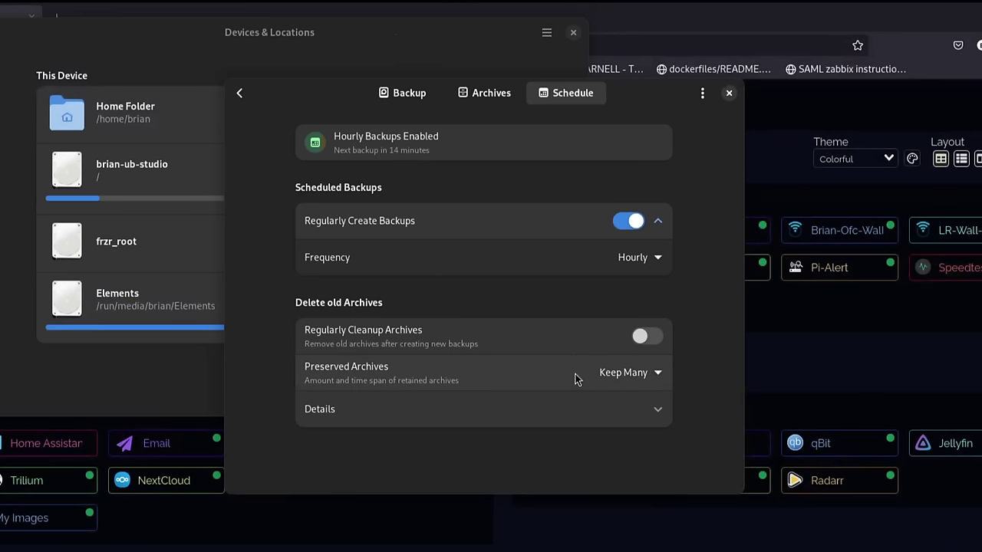
pyautogui.click(602, 384)
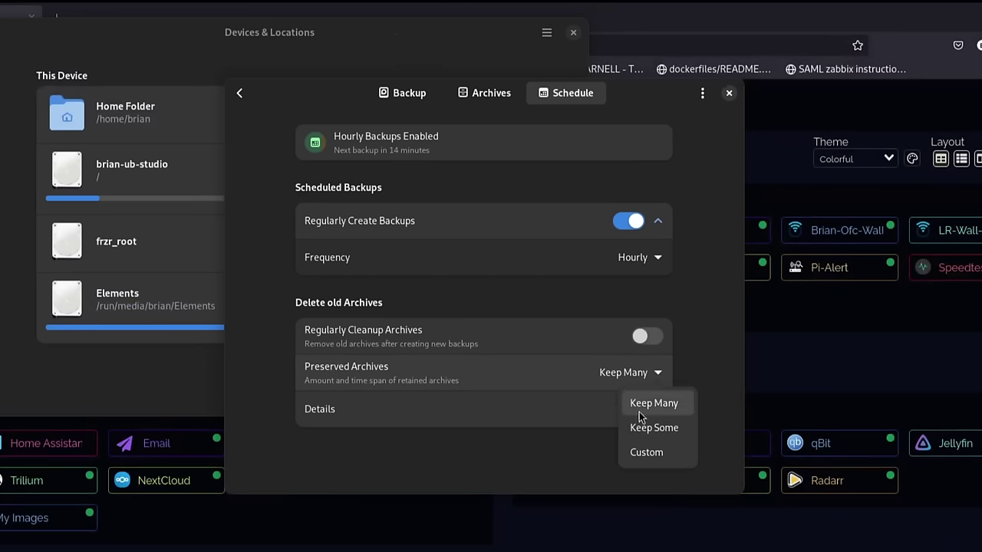
# Switch preserved archives to Custom and lower Keep Annual to 2.
pyautogui.click(643, 452)
pyautogui.scroll(-3, 511, 373)
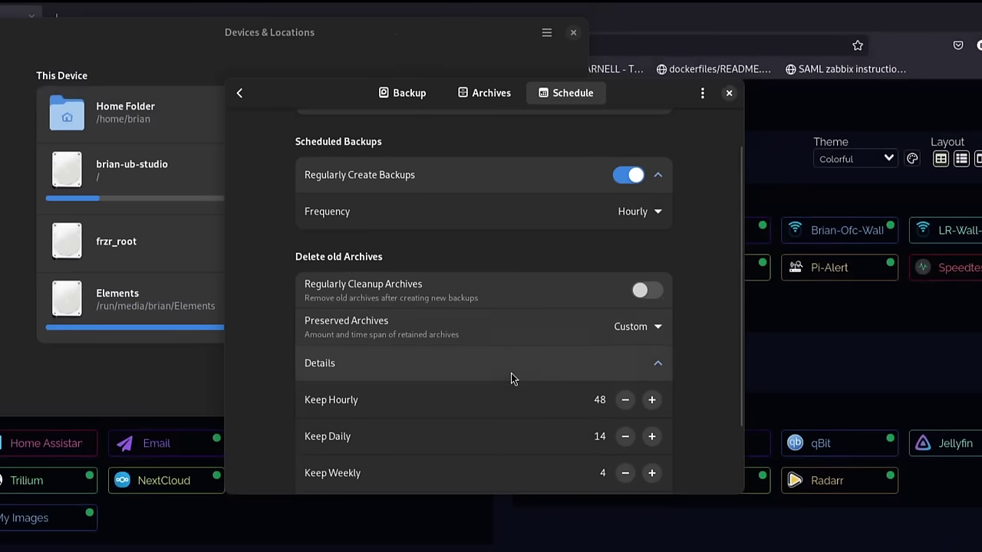
pyautogui.scroll(-1, 511, 379)
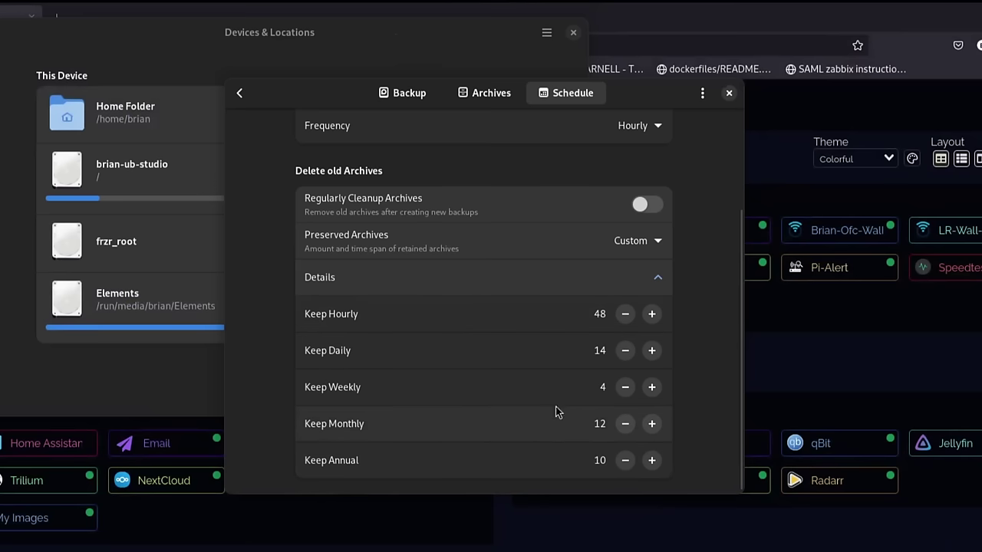
pyautogui.click(624, 463)
pyautogui.click(623, 463)
pyautogui.click(624, 463)
pyautogui.click(624, 463)
pyautogui.click(624, 464)
# Set Keep Monthly to 6, leaving 48 hourly, 14 daily and 4 weekly archives.
pyautogui.click(625, 424)
pyautogui.click(626, 424)
pyautogui.click(625, 425)
pyautogui.click(625, 424)
pyautogui.click(625, 425)
pyautogui.click(625, 424)
pyautogui.click(625, 425)
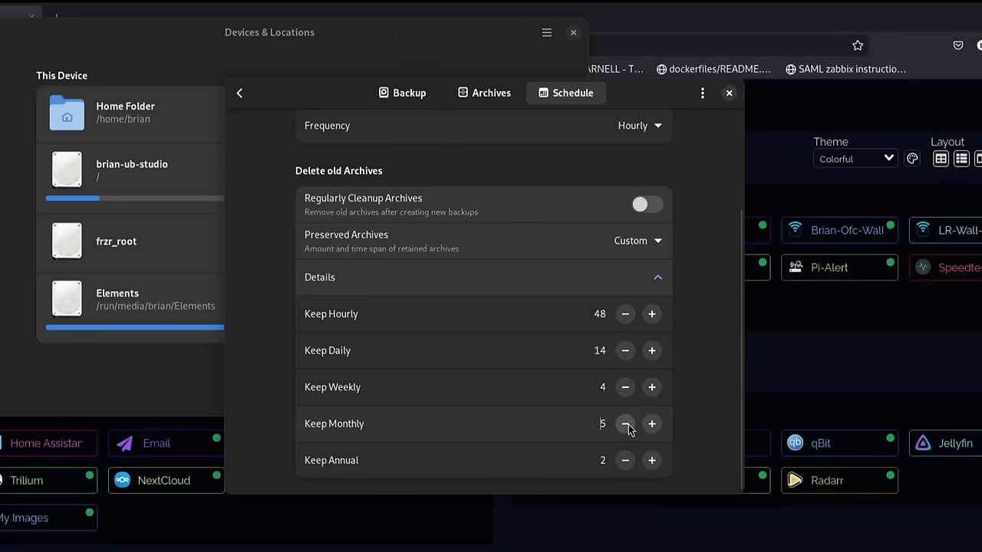
pyautogui.click(651, 425)
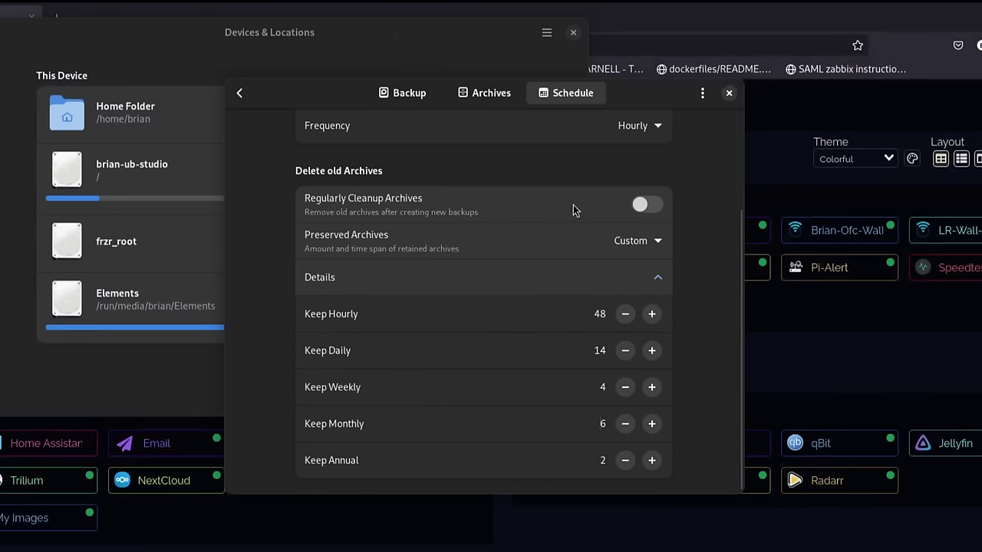
pyautogui.scroll(3, 571, 269)
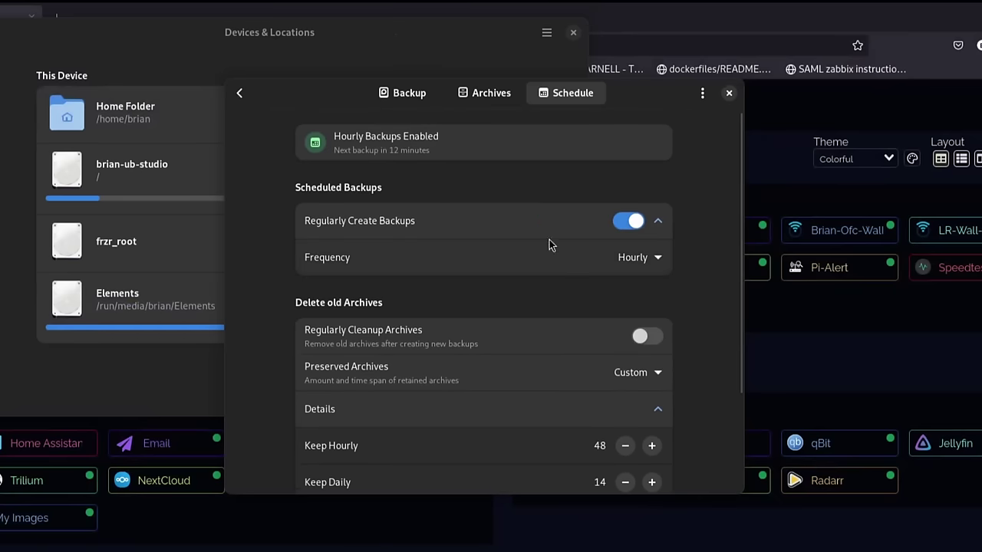
# Keep the backup schedule frequency set to Hourly.
pyautogui.scroll(-3, 557, 317)
pyautogui.scroll(3, 561, 328)
pyautogui.click(640, 268)
pyautogui.click(560, 288)
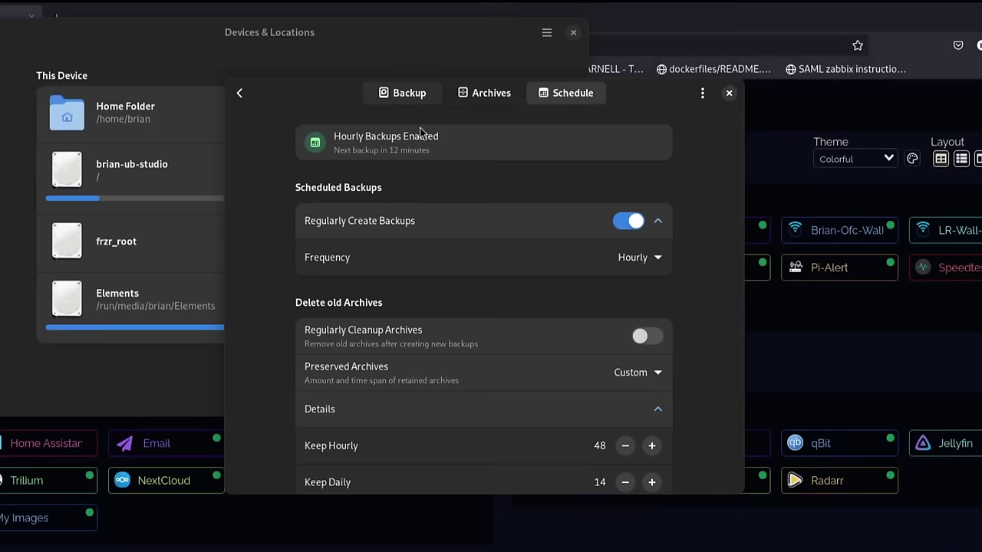
# Show the Elements drive's archives list, containing the single 15 Mar 2024 archive.
pyautogui.click(421, 101)
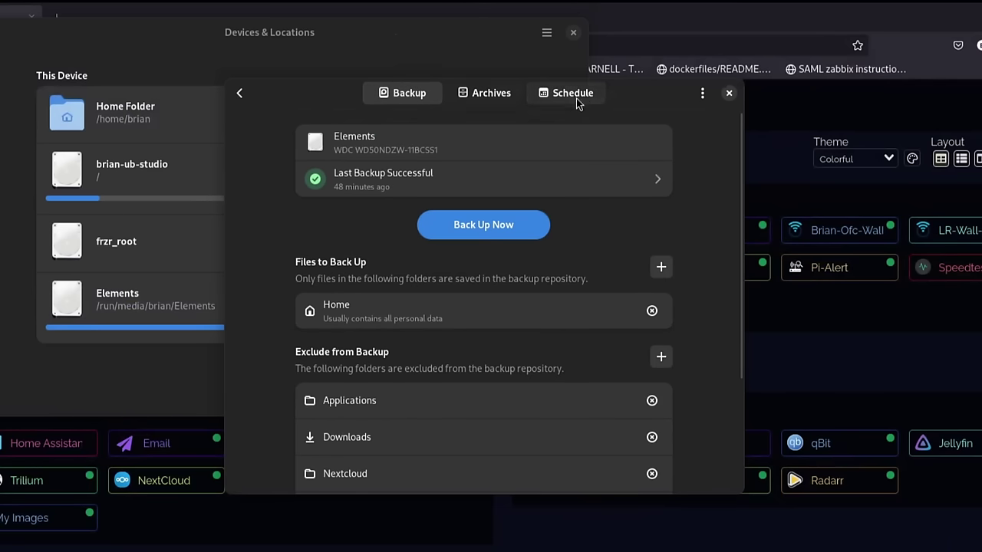
pyautogui.click(580, 95)
pyautogui.scroll(-3, 585, 397)
pyautogui.scroll(3, 585, 397)
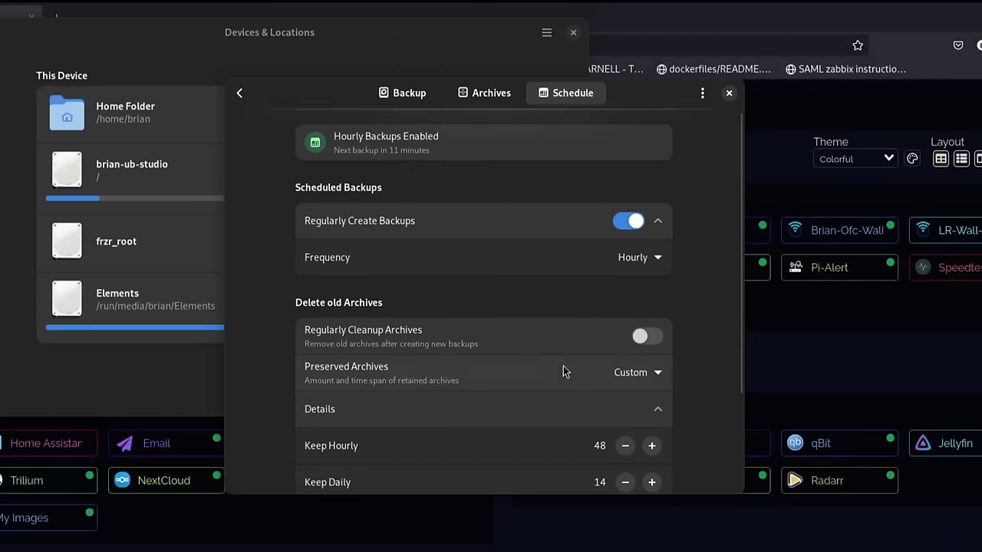
pyautogui.click(475, 98)
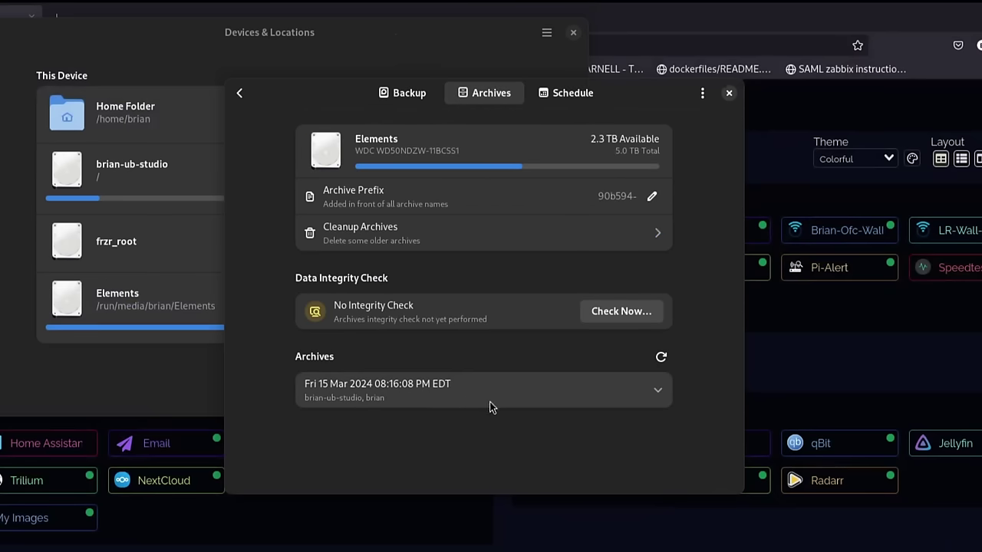
# Expand the 15 Mar 2024 archive to see its 15-minute duration and browse/delete options.
pyautogui.click(657, 395)
pyautogui.scroll(-2, 522, 399)
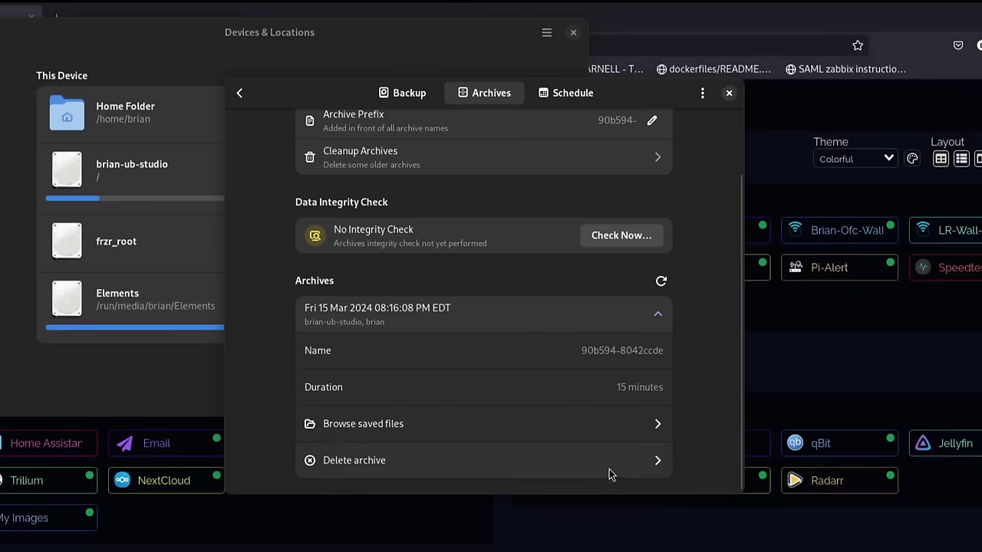
# Mount the archive and browse its saved home folder, repositioning the Files window.
pyautogui.click(566, 430)
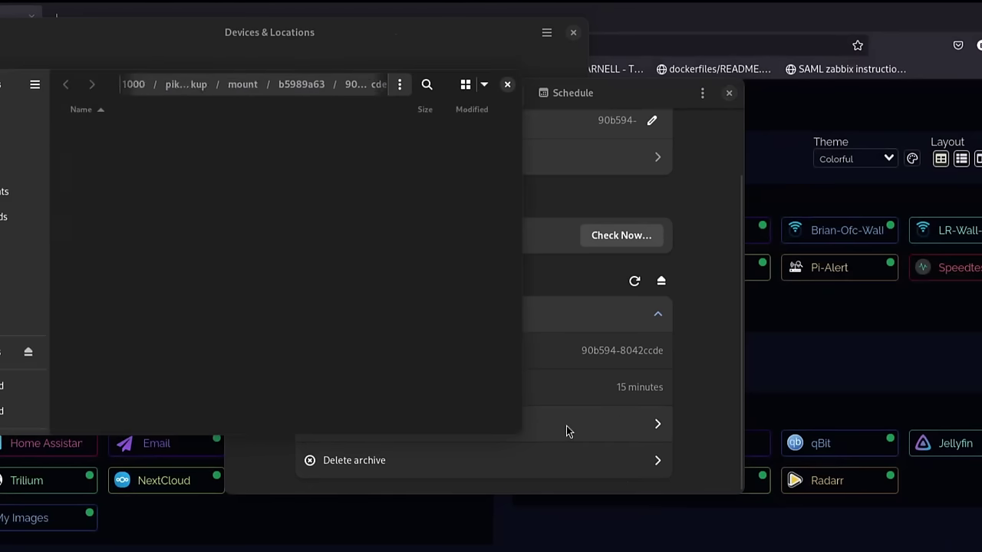
pyautogui.moveTo(2, 85); pyautogui.dragTo(247, 203)
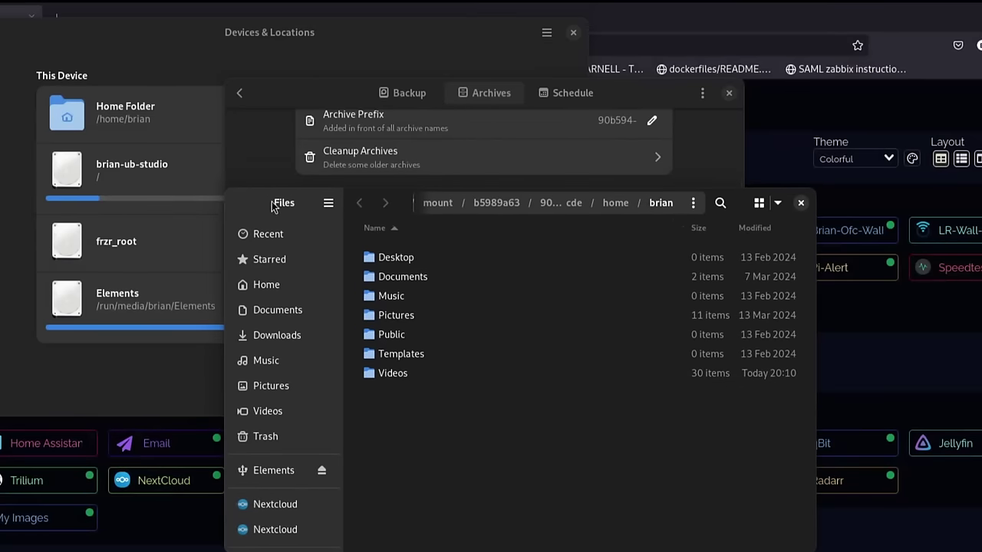
pyautogui.moveTo(272, 202); pyautogui.dragTo(317, 215)
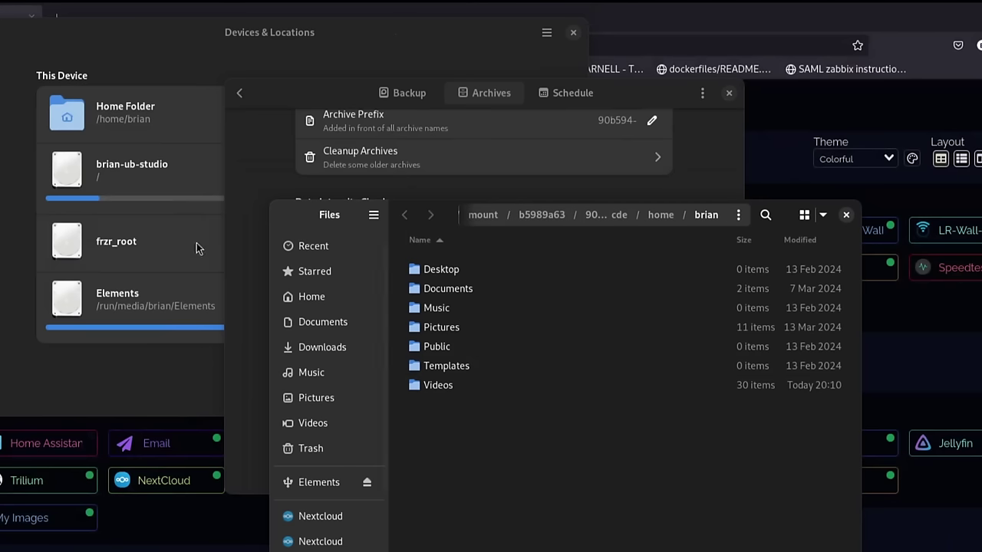
# Open a second Files window showing the local Pictures folder.
pyautogui.press('super')
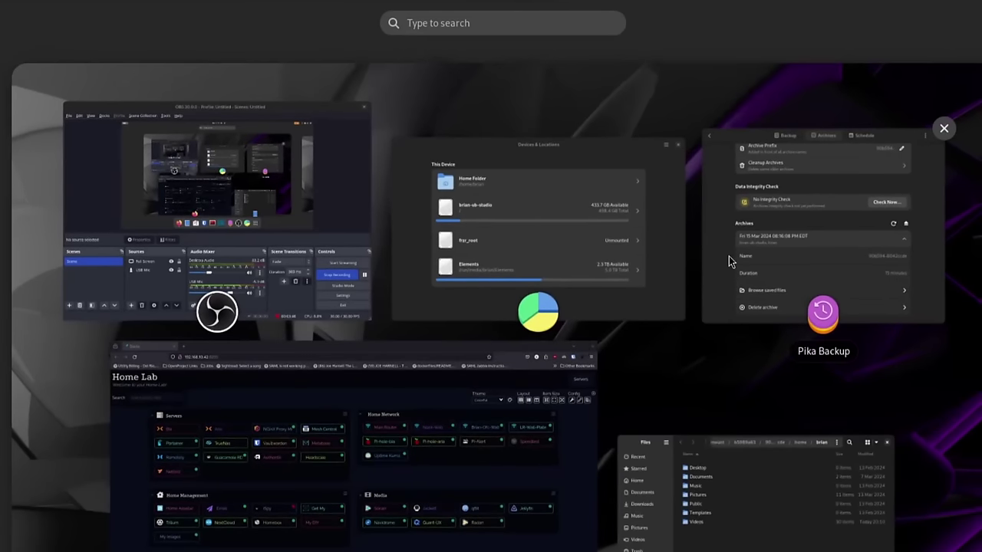
pyautogui.click(750, 510)
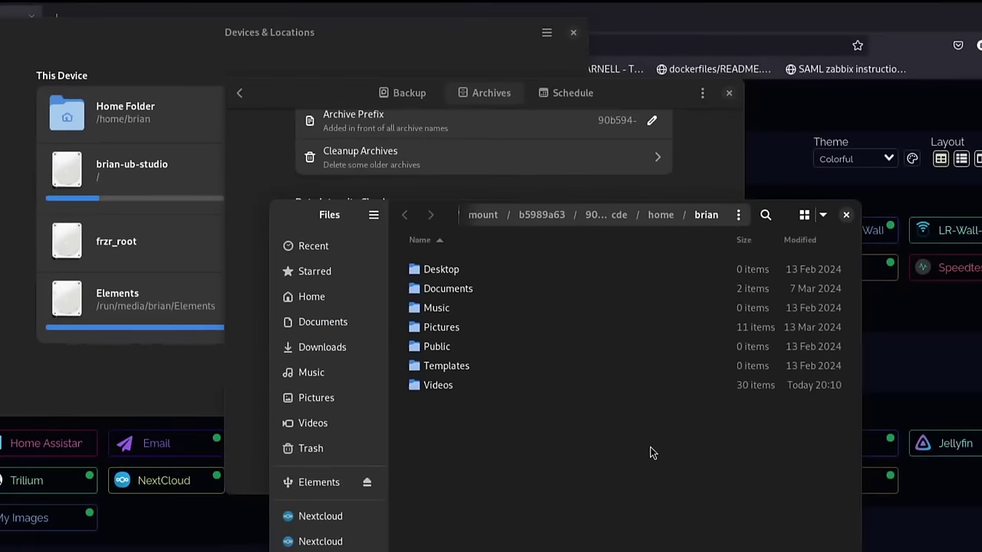
pyautogui.hotkey('ctrl', 'n')
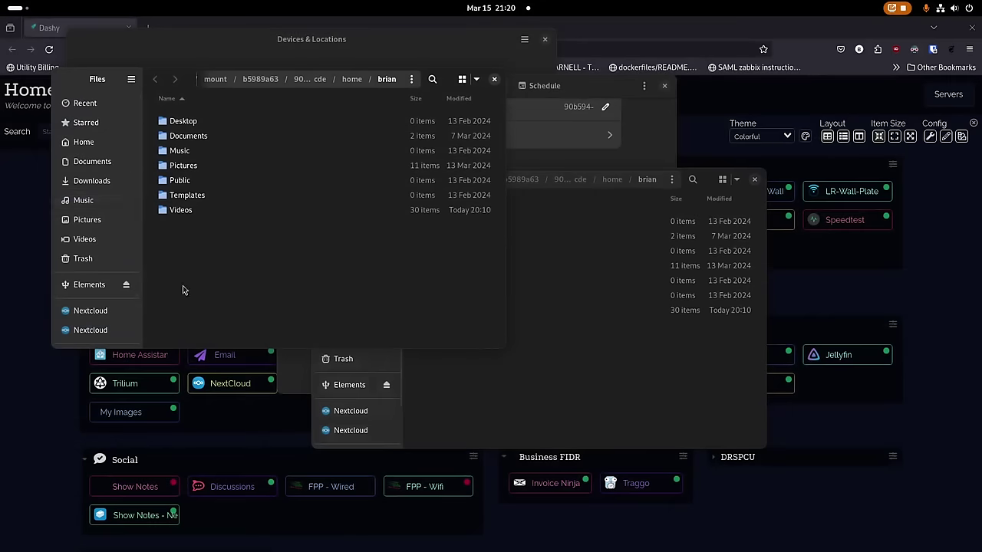
pyautogui.click(87, 220)
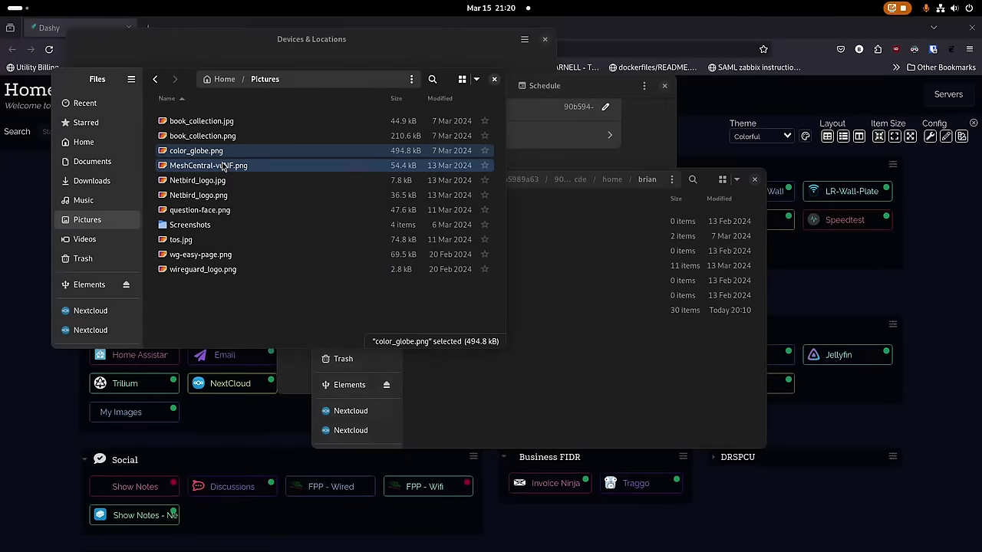
# Delete color_globe.png and MeshCentral-vuNF.png from Pictures and empty the Trash.
pyautogui.keyDown('ctrl'); pyautogui.click(231, 166); pyautogui.keyUp('ctrl')
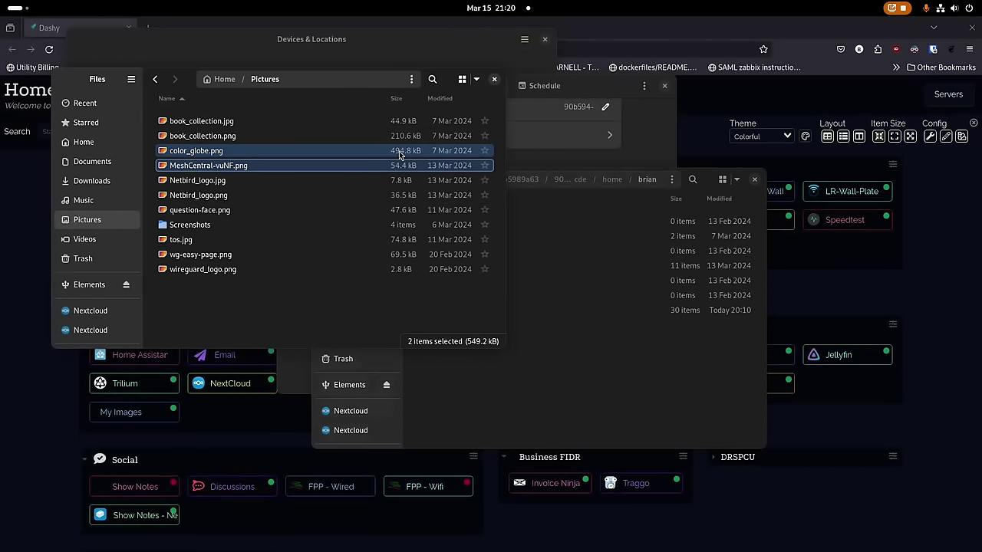
pyautogui.press('Delete')
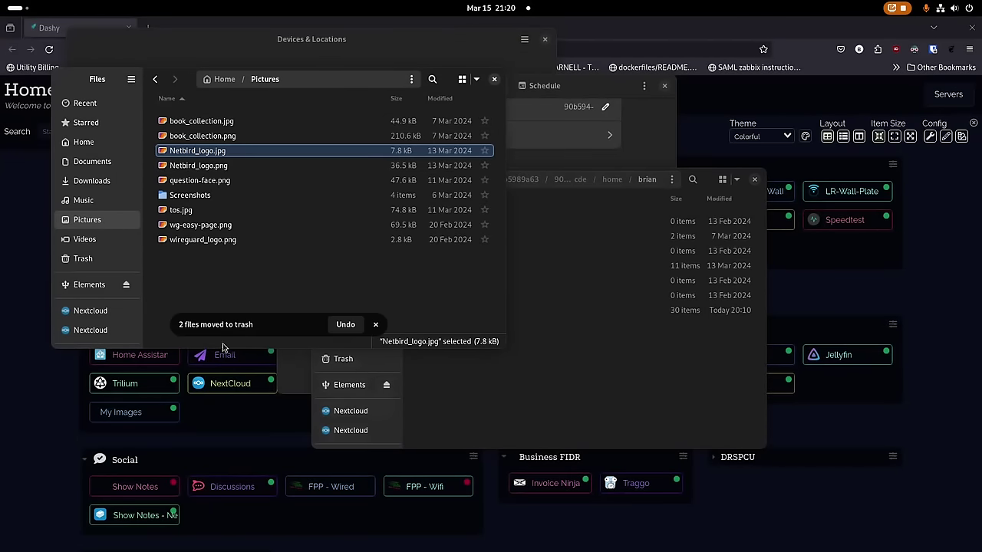
pyautogui.rightClick(98, 260)
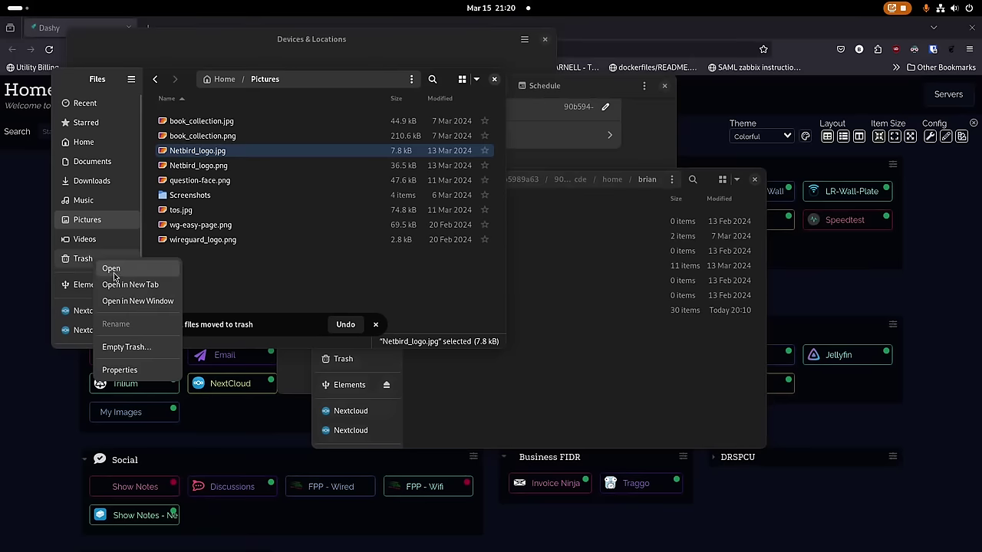
pyautogui.click(124, 347)
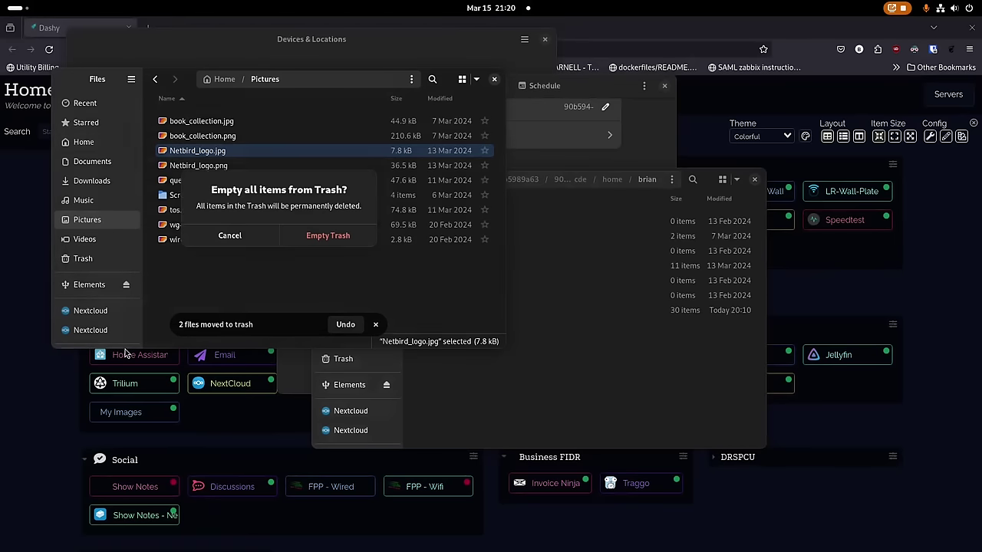
pyautogui.click(334, 238)
# Copy both images from the archive's Pictures folder back into local Pictures.
pyautogui.click(558, 438)
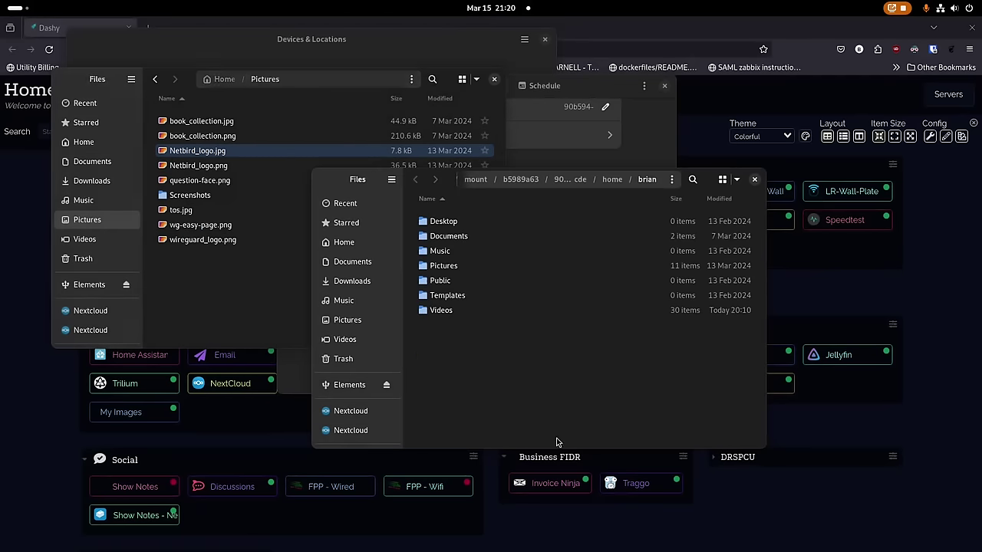
pyautogui.click(454, 267)
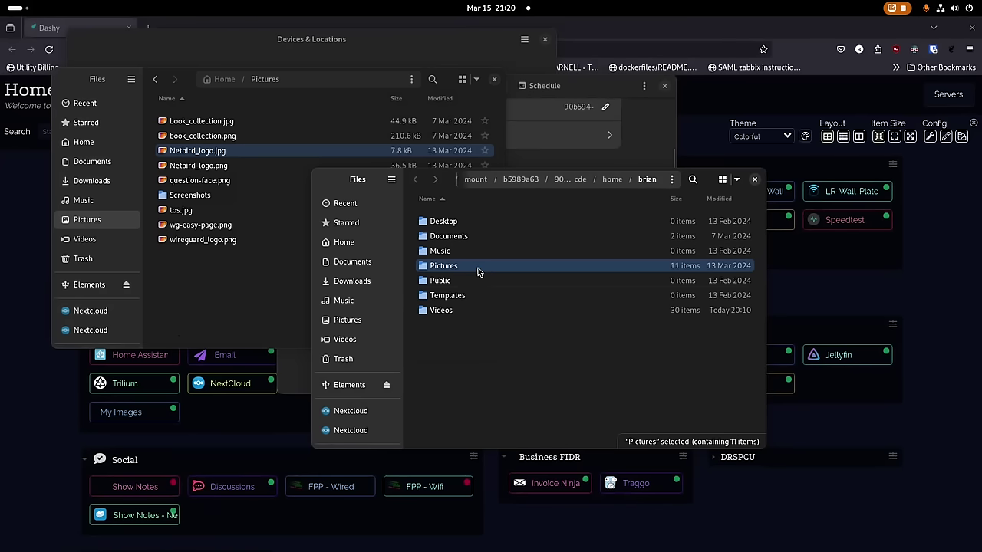
pyautogui.doubleClick(478, 268)
pyautogui.click(466, 253)
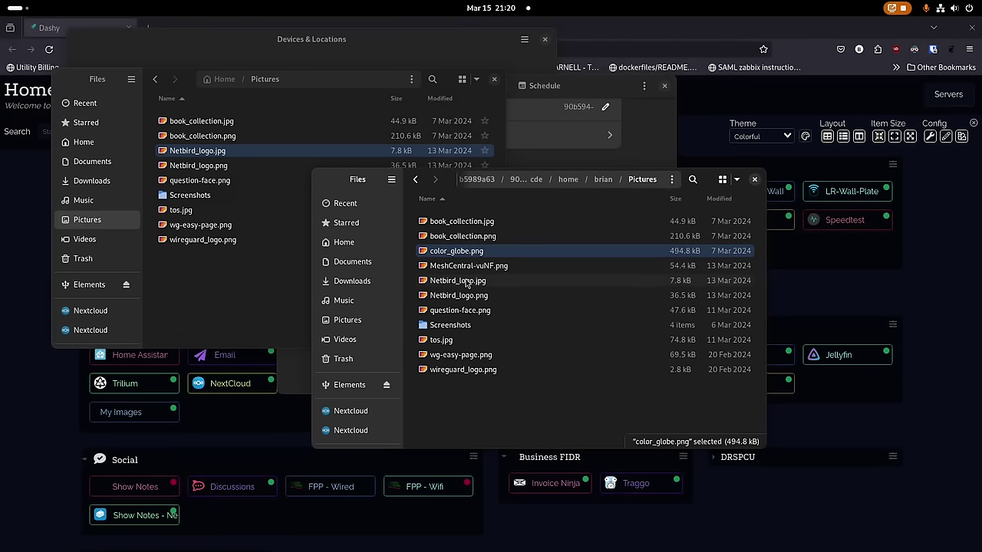
pyautogui.keyDown('ctrl'); pyautogui.click(459, 268); pyautogui.keyUp('ctrl')
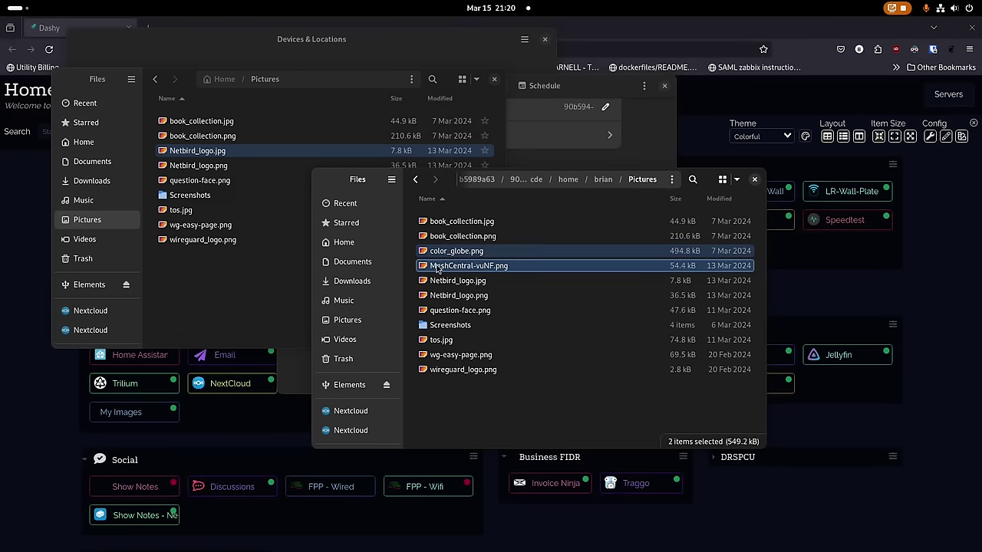
pyautogui.moveTo(438, 249); pyautogui.dragTo(217, 270)
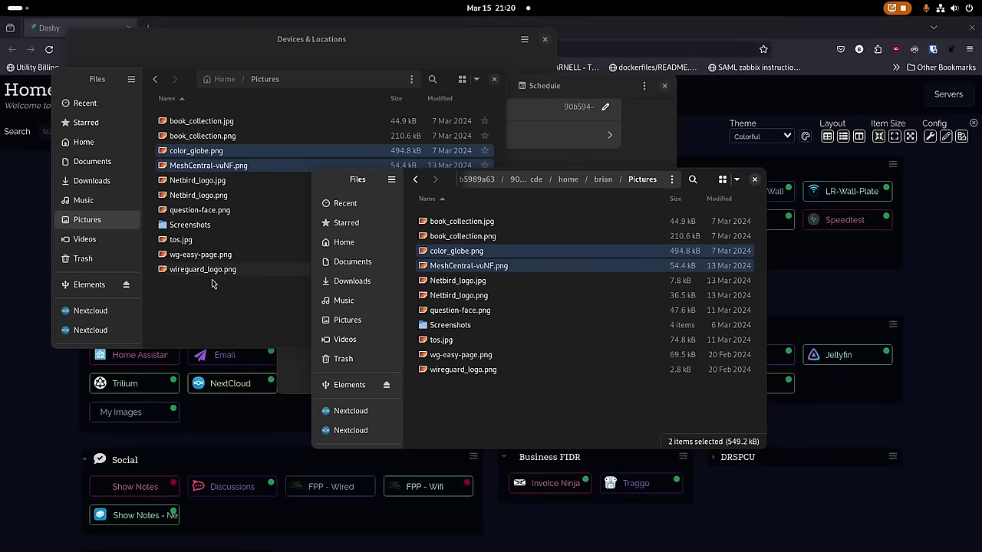
# Open the restored color_globe.png and MeshCentral-vuNF.png to confirm they display.
pyautogui.click(191, 311)
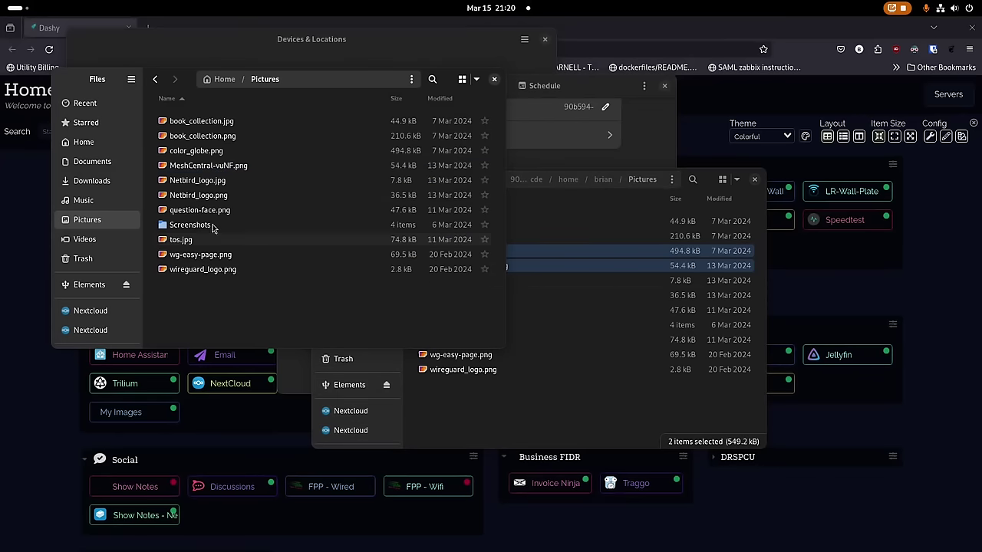
pyautogui.doubleClick(211, 152)
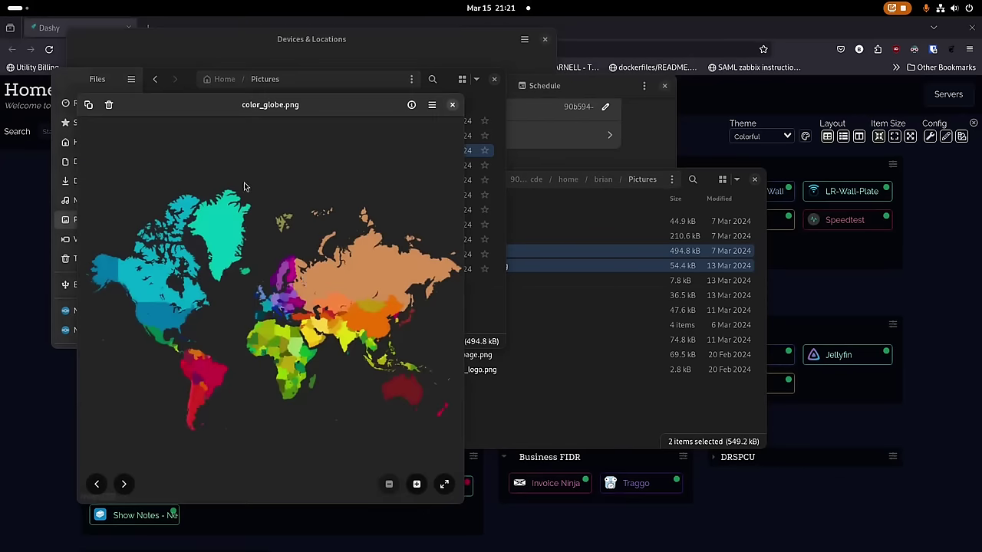
pyautogui.click(452, 105)
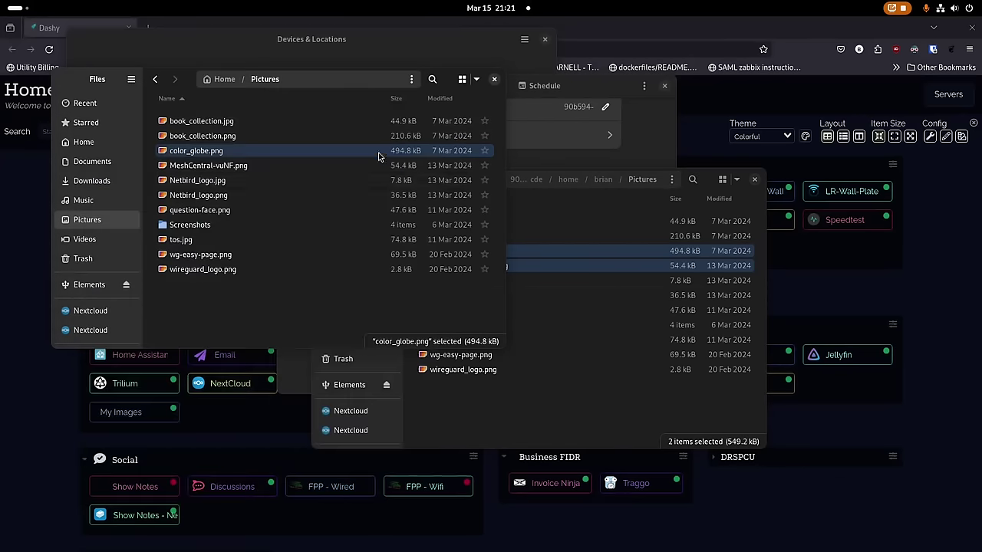
pyautogui.doubleClick(254, 170)
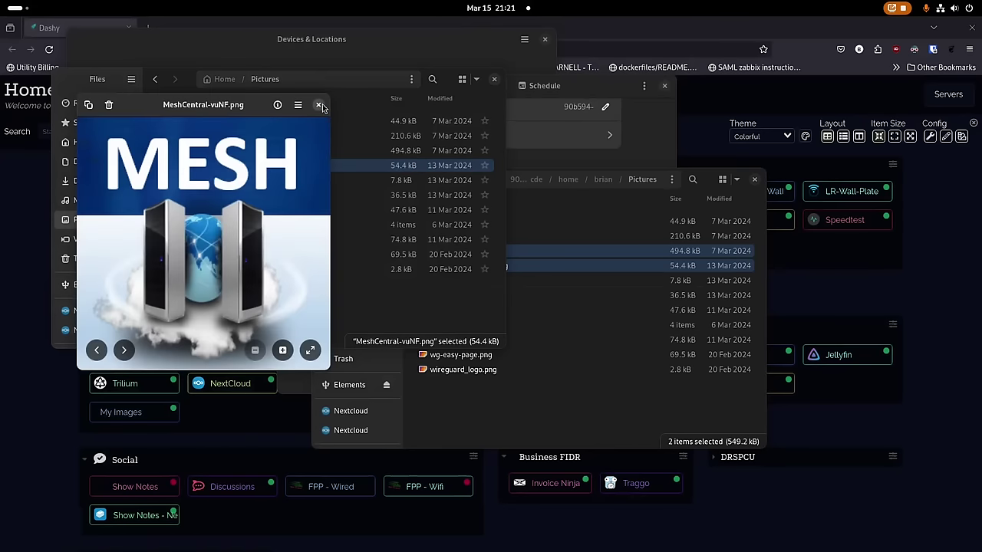
pyautogui.click(318, 106)
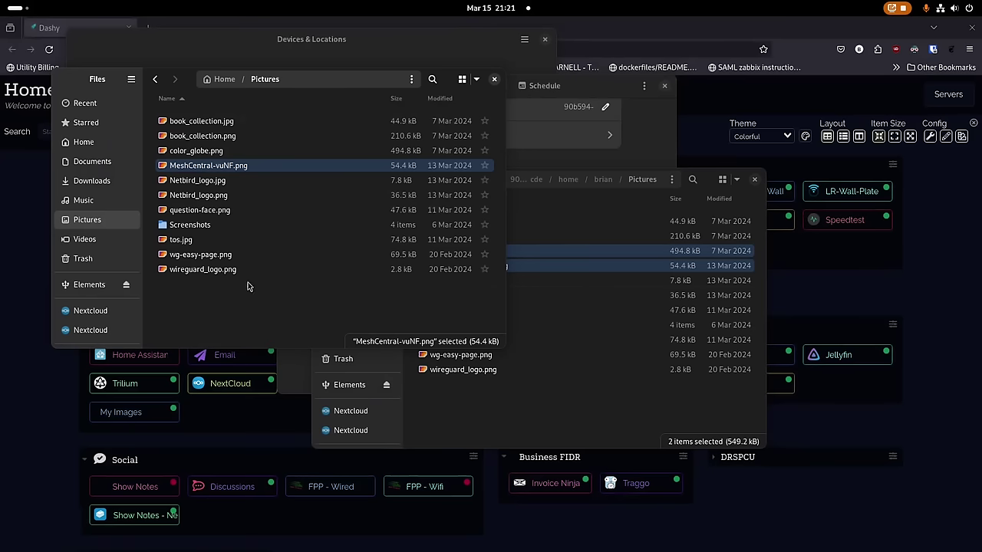
pyautogui.moveTo(78, 76); pyautogui.dragTo(75, 111)
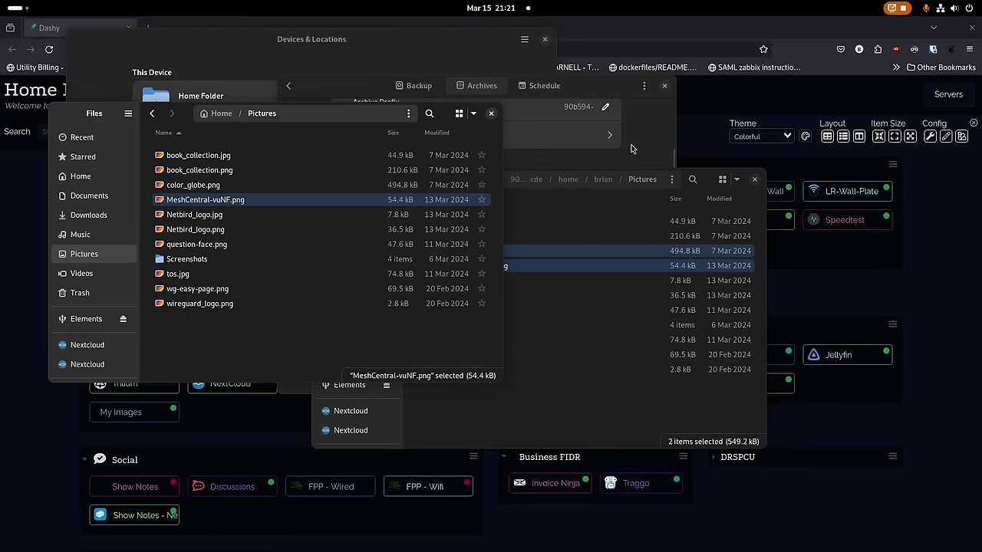
# Return Pika Backup to its Backup overview and show the local Documents folder in Files.
pyautogui.click(606, 83)
pyautogui.scroll(2, 450, 235)
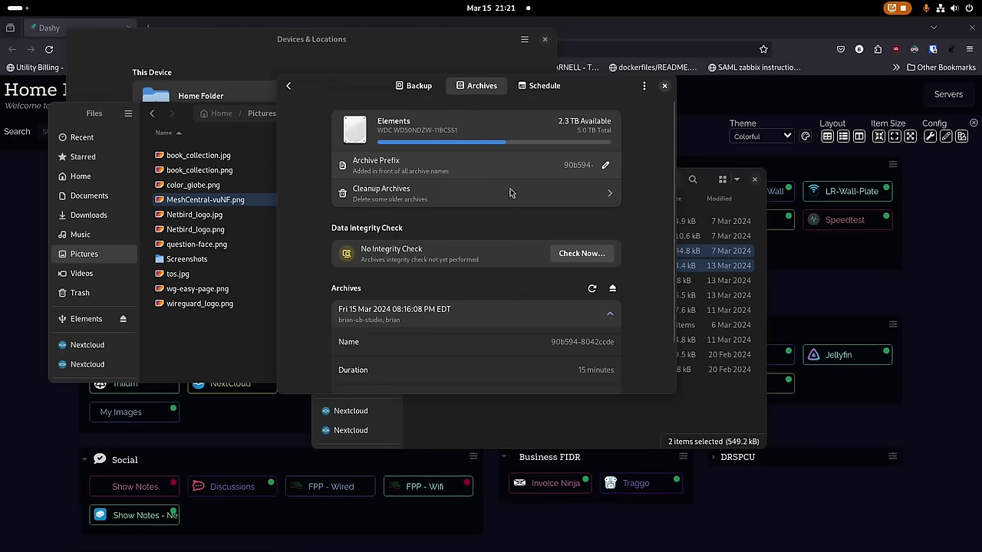
pyautogui.scroll(-2, 466, 305)
pyautogui.scroll(2, 467, 308)
pyautogui.click(412, 86)
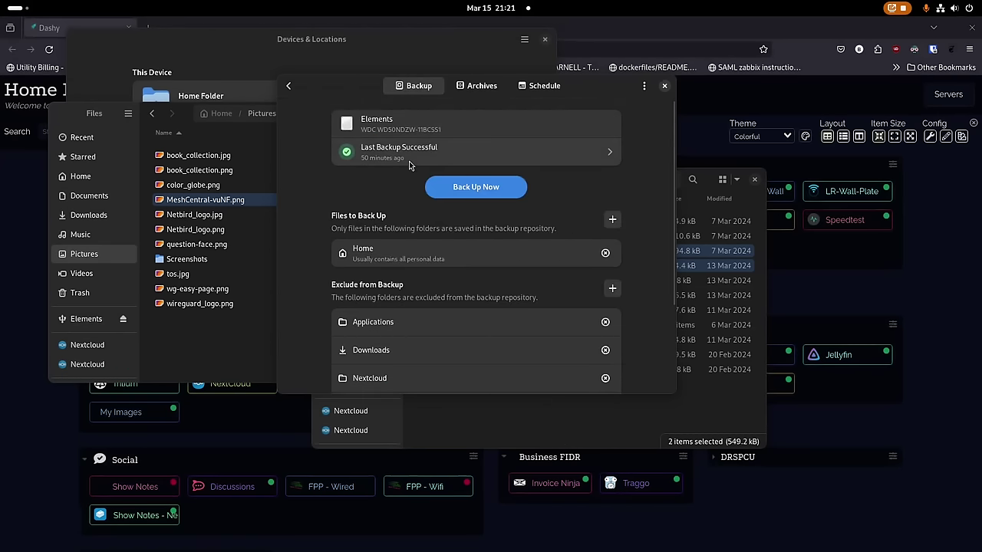
pyautogui.scroll(-3, 391, 205)
pyautogui.scroll(3, 422, 204)
pyautogui.click(91, 196)
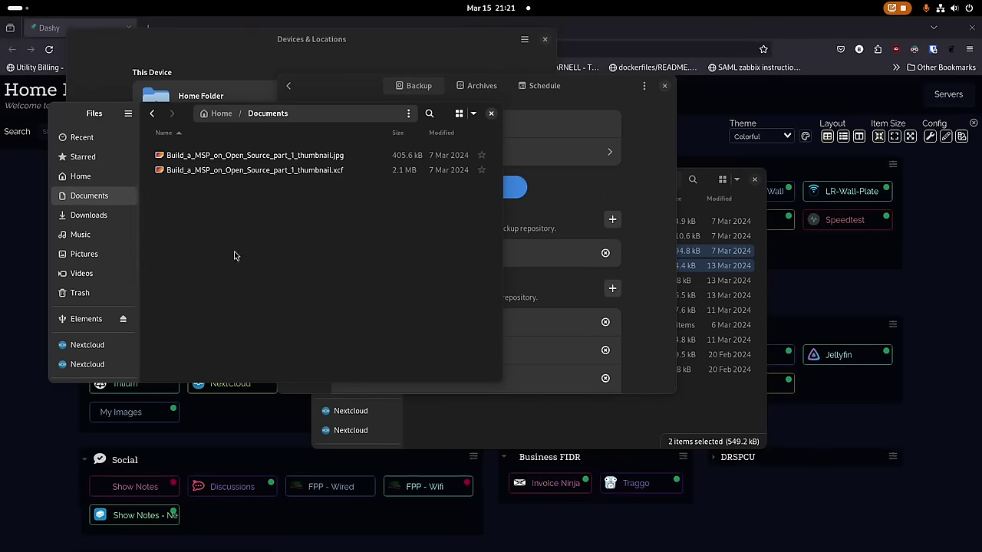
# Launch LibreOffice Writer and type 'This is a test document for backups with Pika B…'.
pyautogui.press('super')
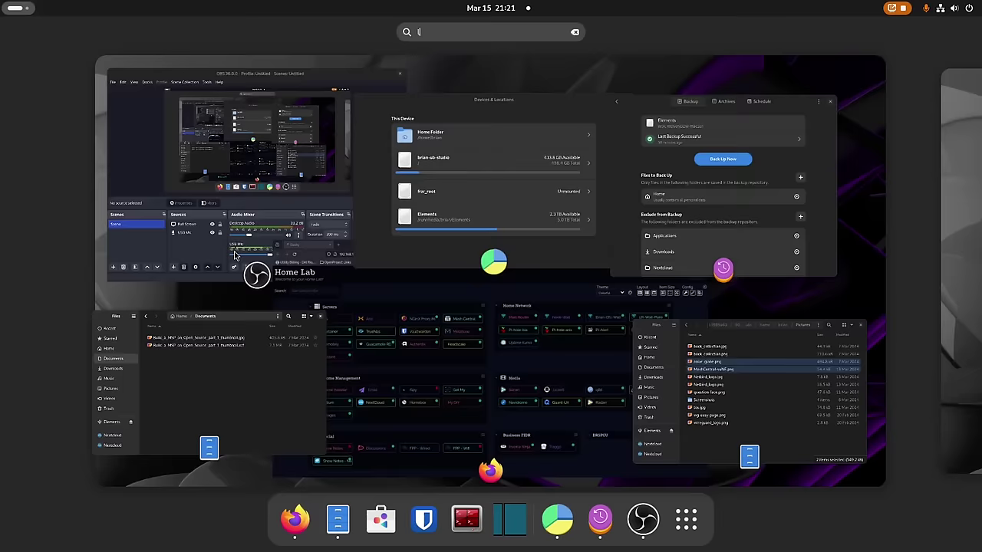
pyautogui.write('libr')
pyautogui.press('Return')
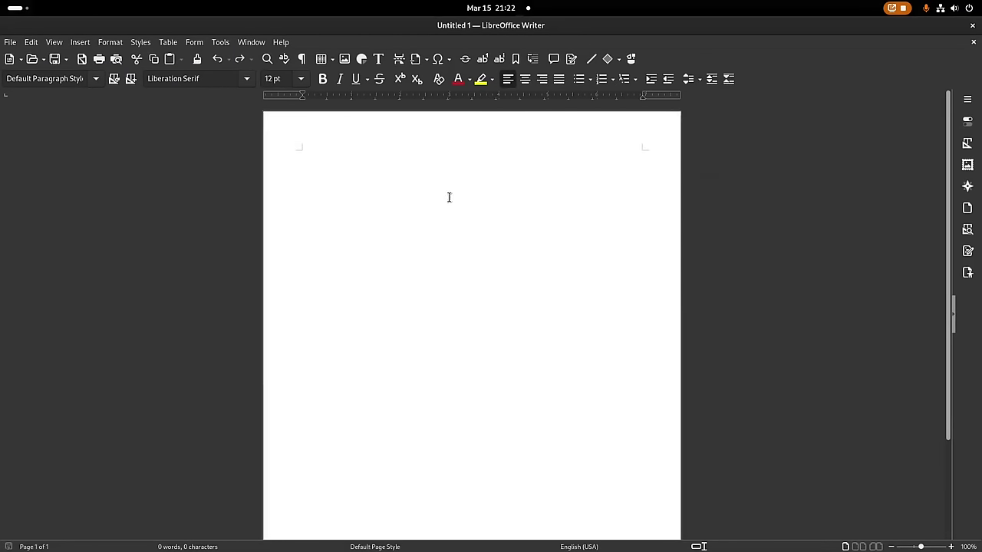
pyautogui.write('This is a test document for backups with Pika Backup.')
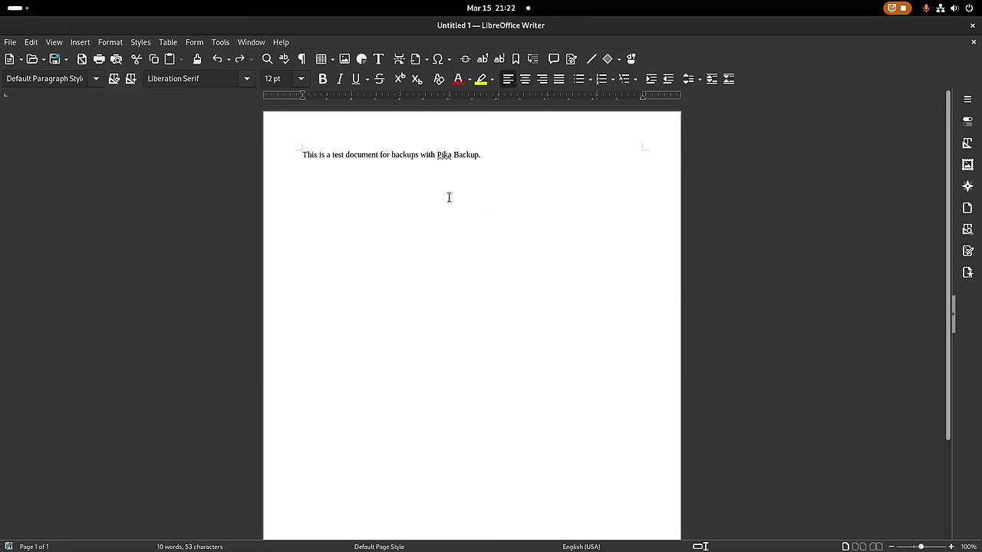
# Save the document as test-dock1.odt in Documents and close Writer.
pyautogui.hotkey('ctrl', 's')
pyautogui.write('test')
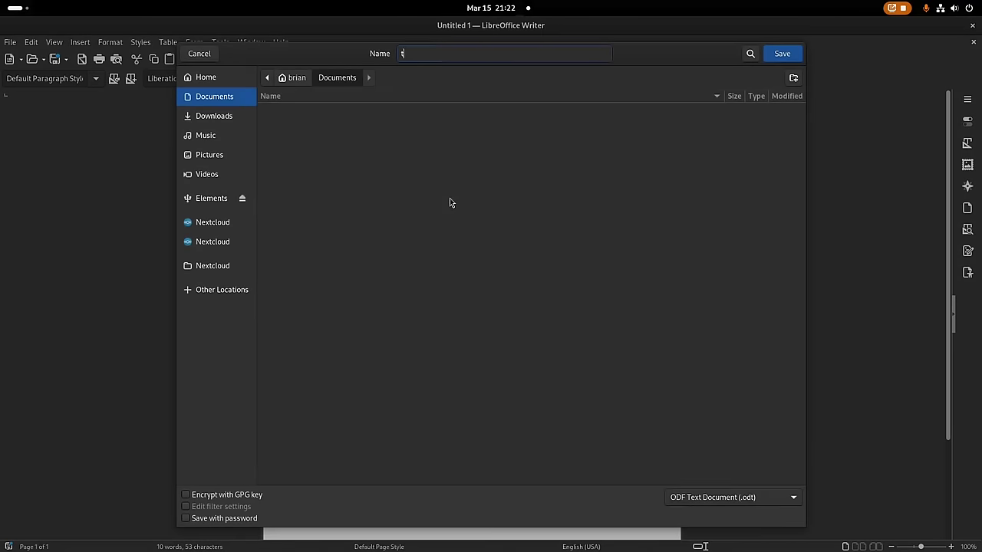
pyautogui.write('backup')
pyautogui.press('Return')
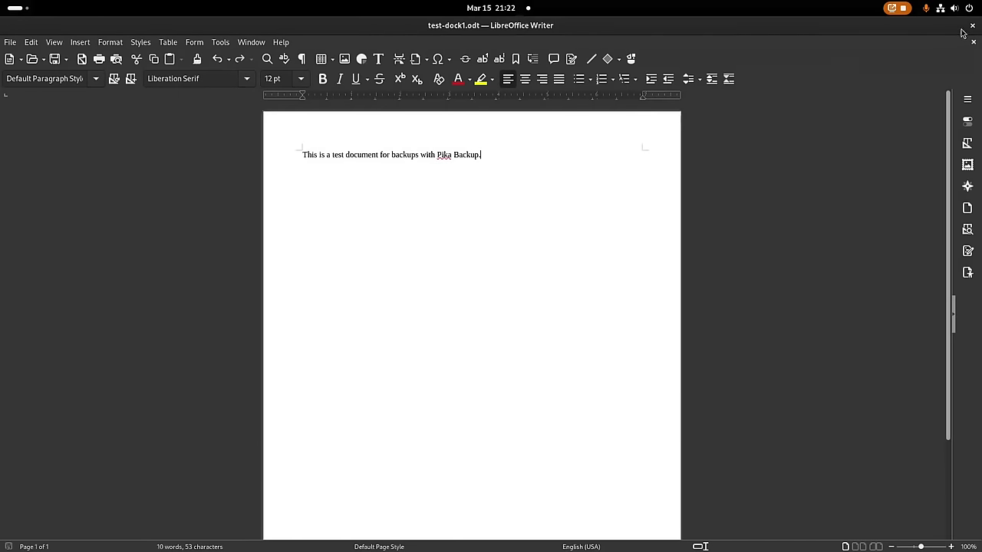
pyautogui.click(972, 26)
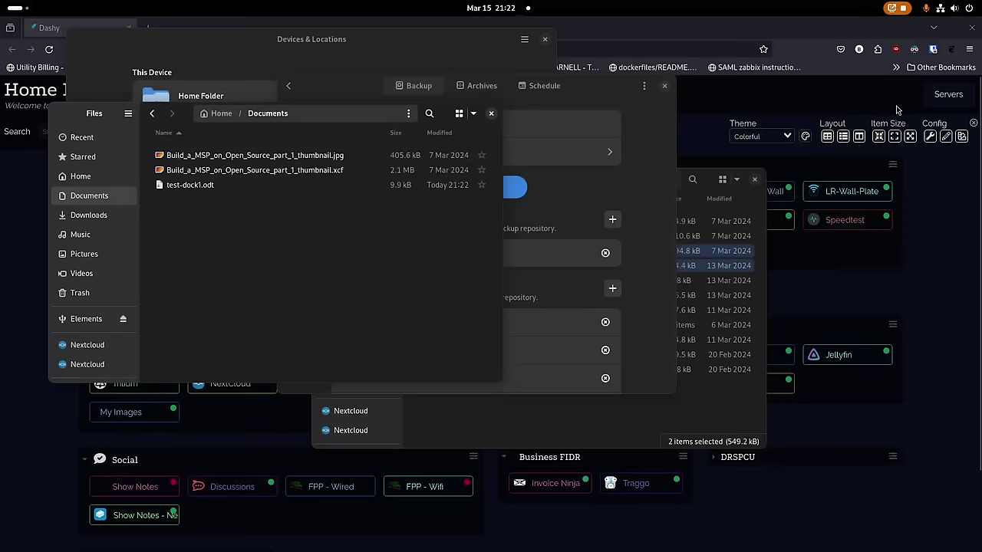
pyautogui.click(604, 192)
# Back up to the Elements drive again, then list archives including the new 09:22:33 PM one.
pyautogui.click(475, 188)
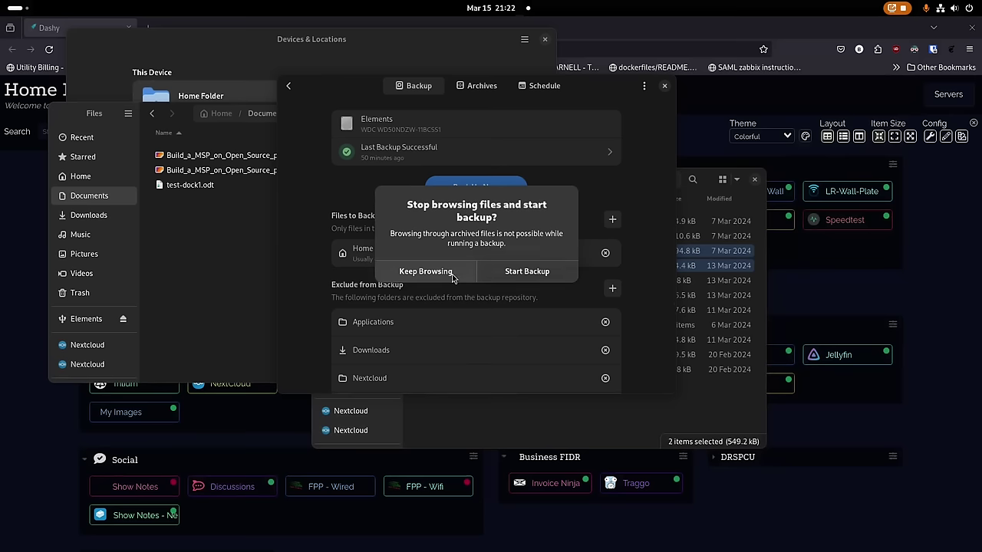
pyautogui.click(508, 273)
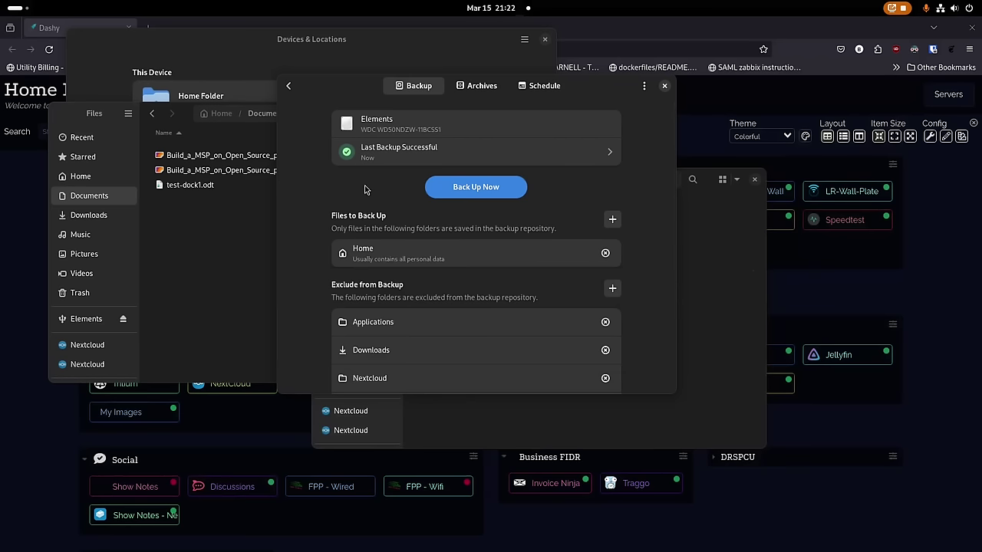
pyautogui.click(484, 88)
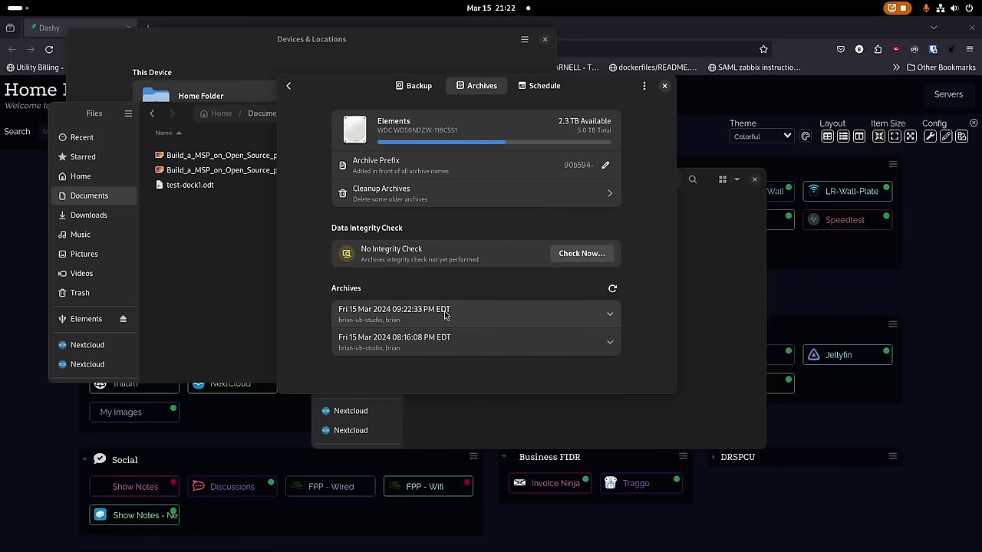
# Browse the newest archive and confirm test-dock1.odt is in its Documents folder.
pyautogui.click(608, 315)
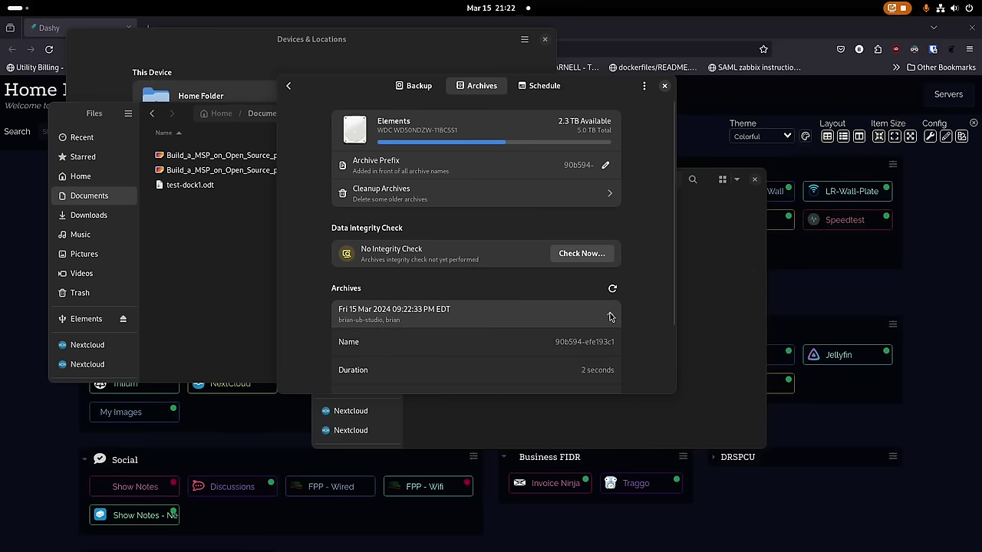
pyautogui.scroll(-2, 568, 319)
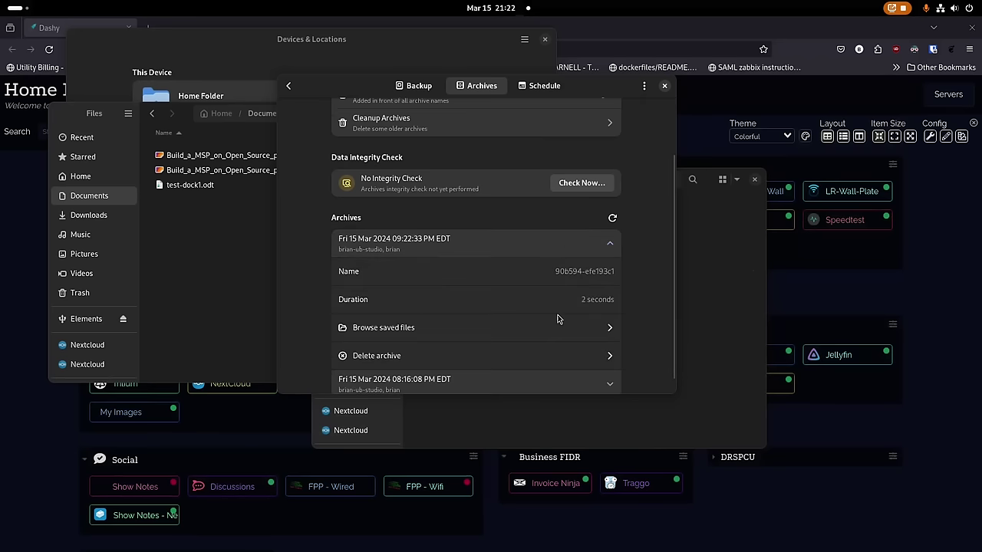
pyautogui.click(457, 335)
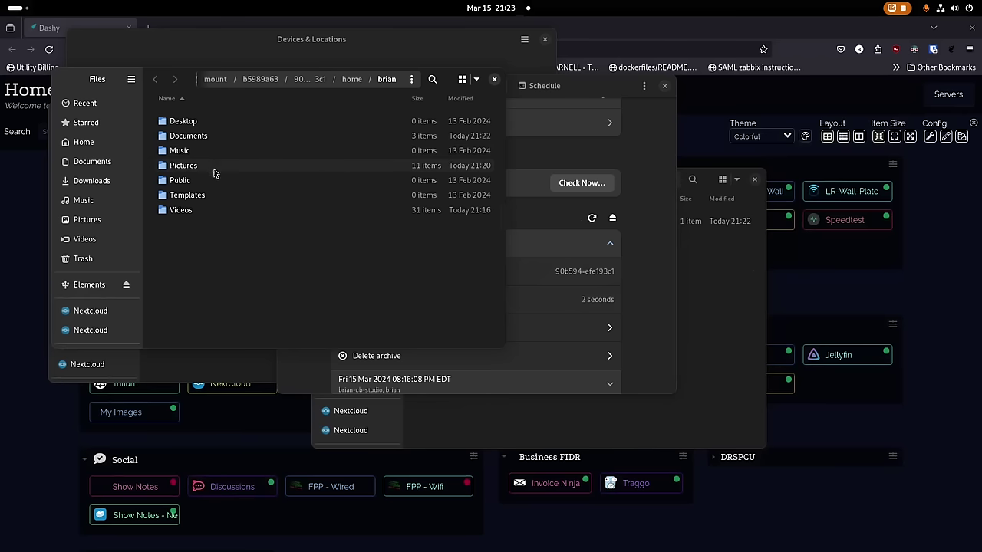
pyautogui.doubleClick(212, 137)
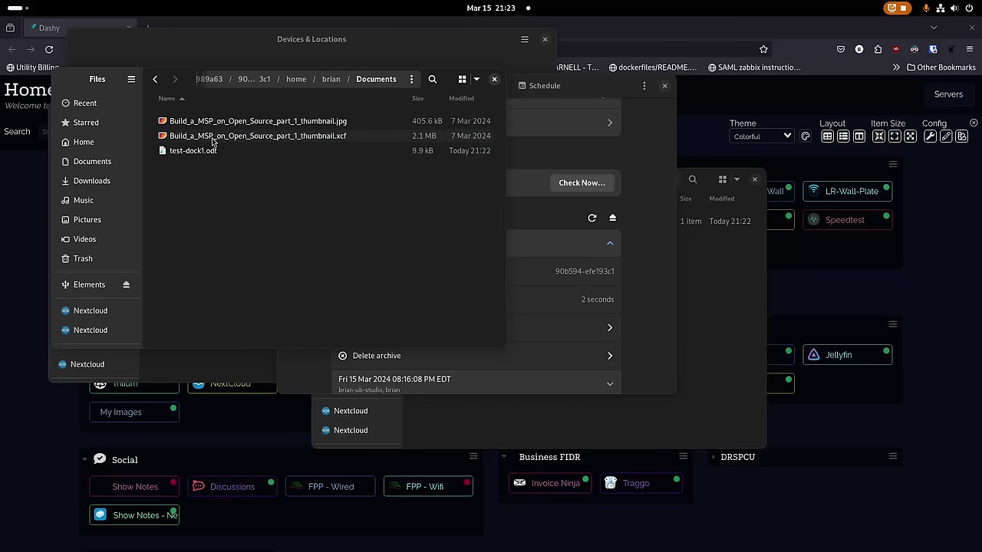
pyautogui.click(213, 153)
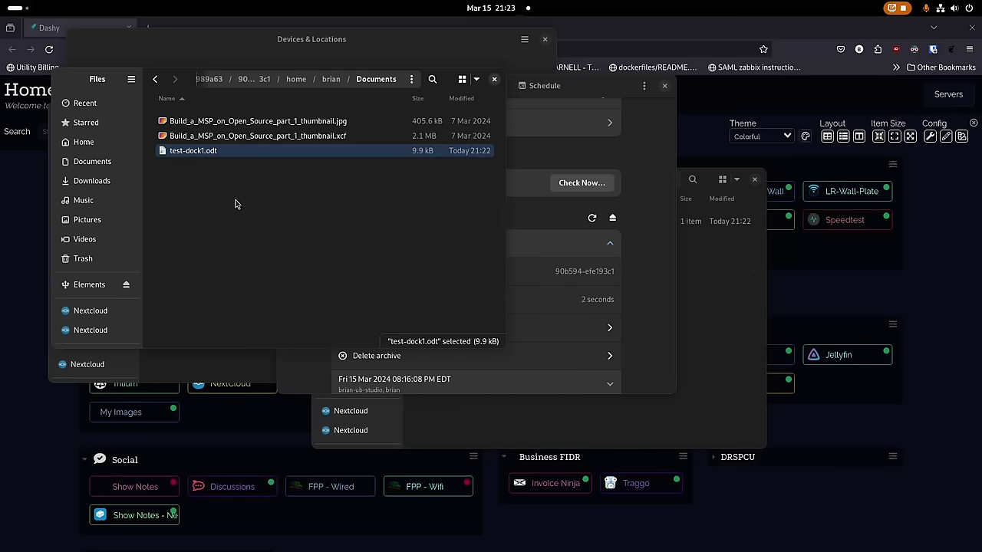
# Close the archive browser and open the local test-dock1.odt from Documents.
pyautogui.click(494, 79)
pyautogui.click(217, 219)
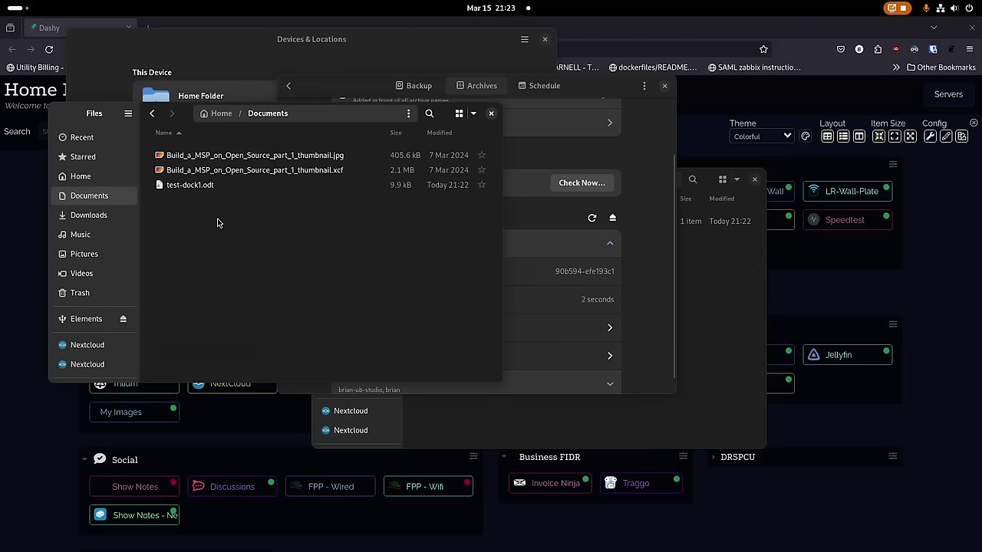
pyautogui.doubleClick(190, 185)
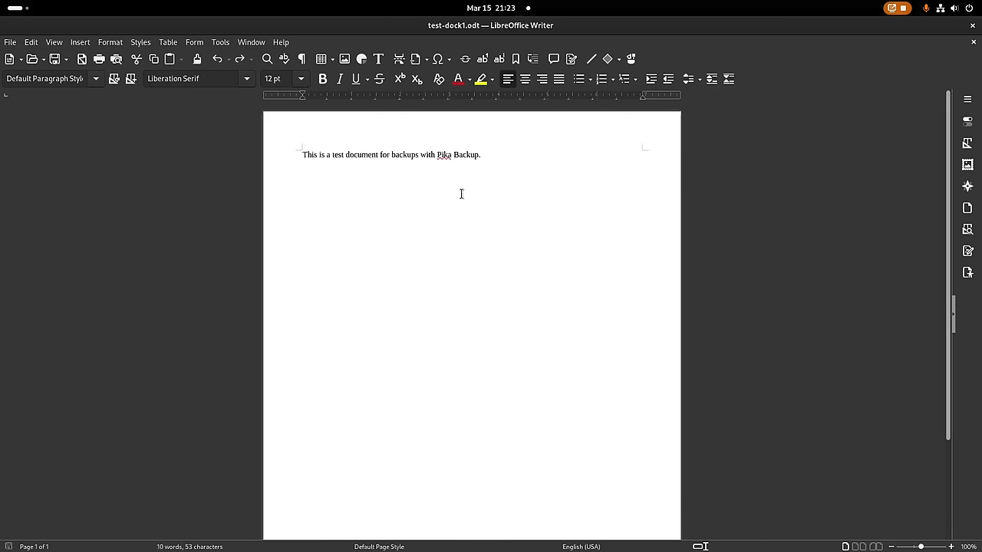
# Copy the Lorem Ipsum passage from Firefox, paste it into test-dock1.odt, and save.
pyautogui.press('super')
pyautogui.click(191, 230)
pyautogui.click(153, 28)
pyautogui.write('lor')
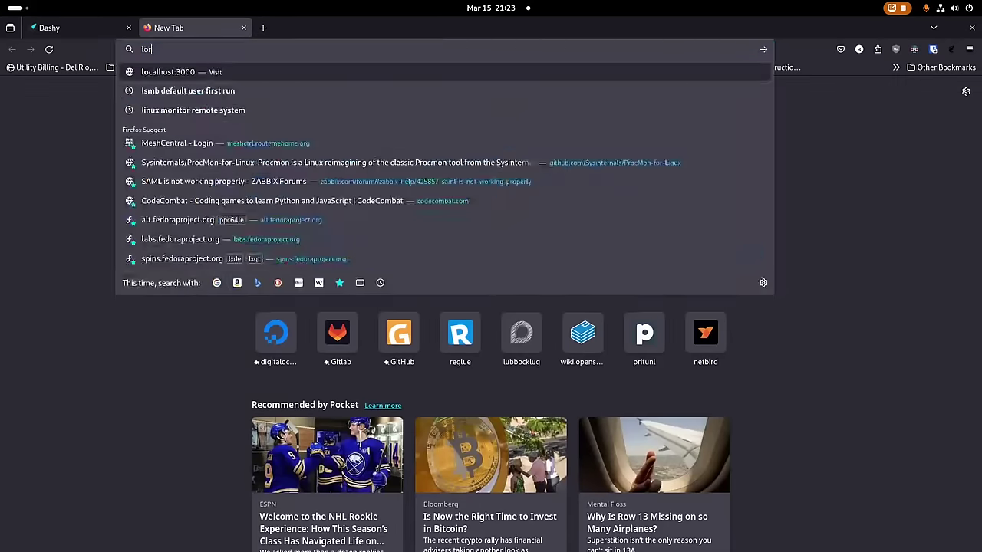
pyautogui.press('Down')
pyautogui.press('Return')
pyautogui.press('super')
pyautogui.click(558, 364)
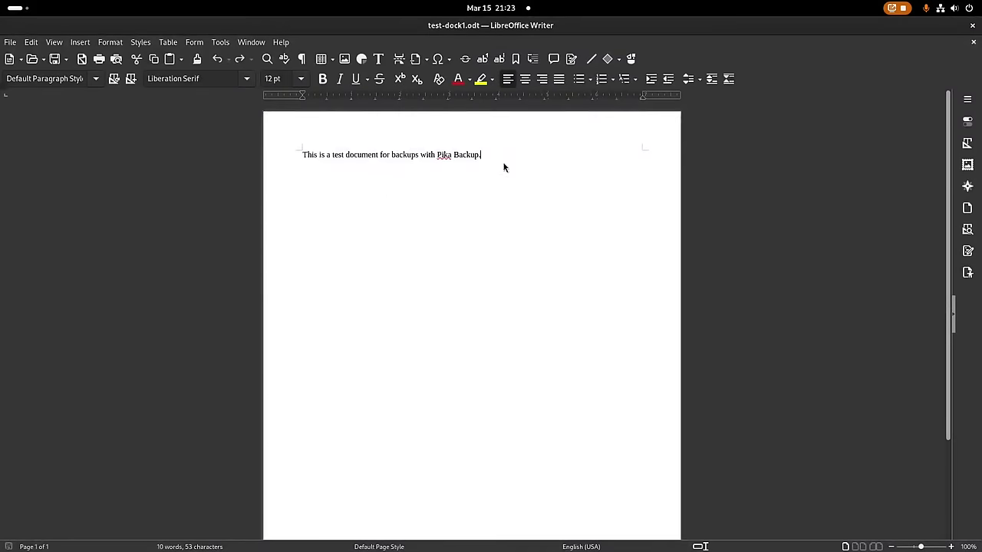
pyautogui.hotkey('ctrl', 'v')
pyautogui.hotkey('ctrl', 's')
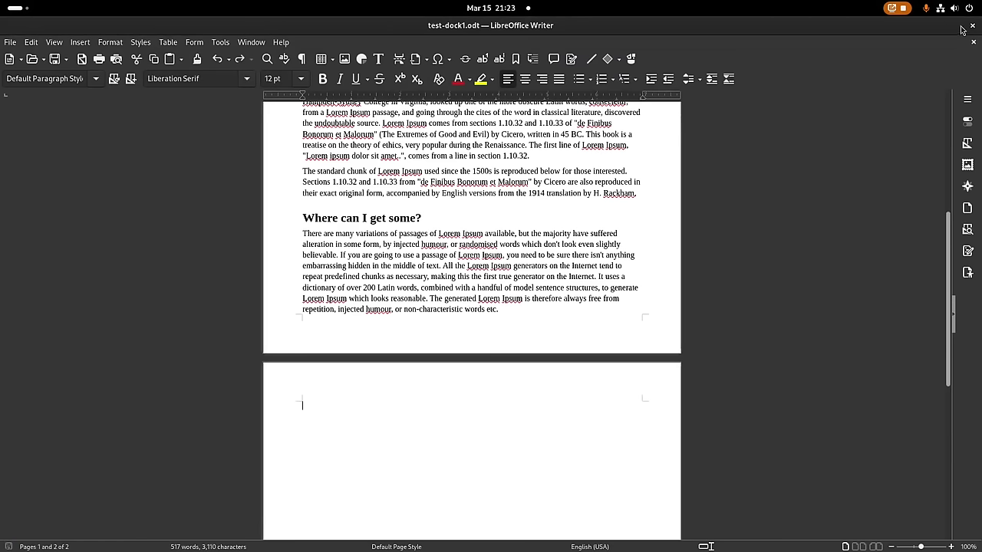
# Close Writer and the Lorem Ipsum tab, returning to Pika Backup's Backup page.
pyautogui.click(971, 28)
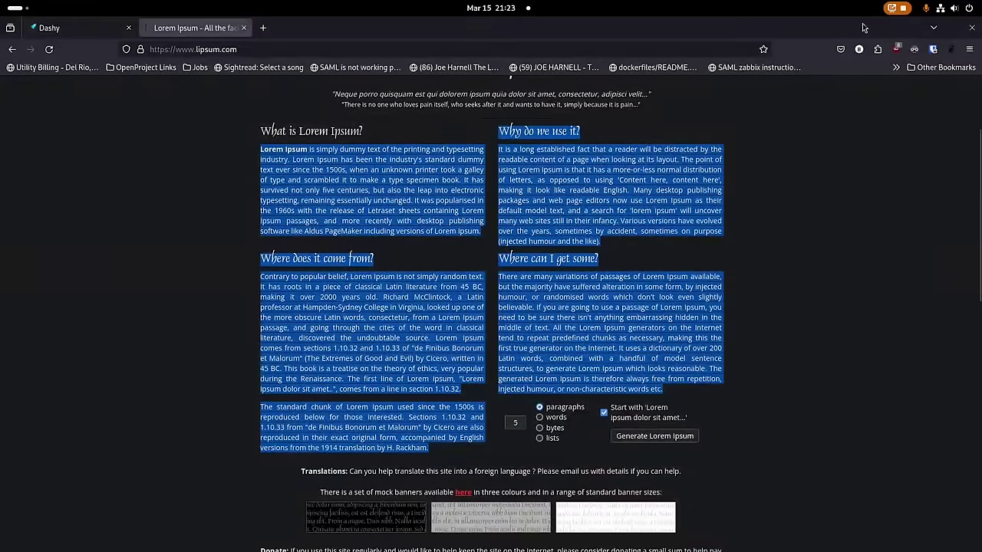
pyautogui.click(244, 27)
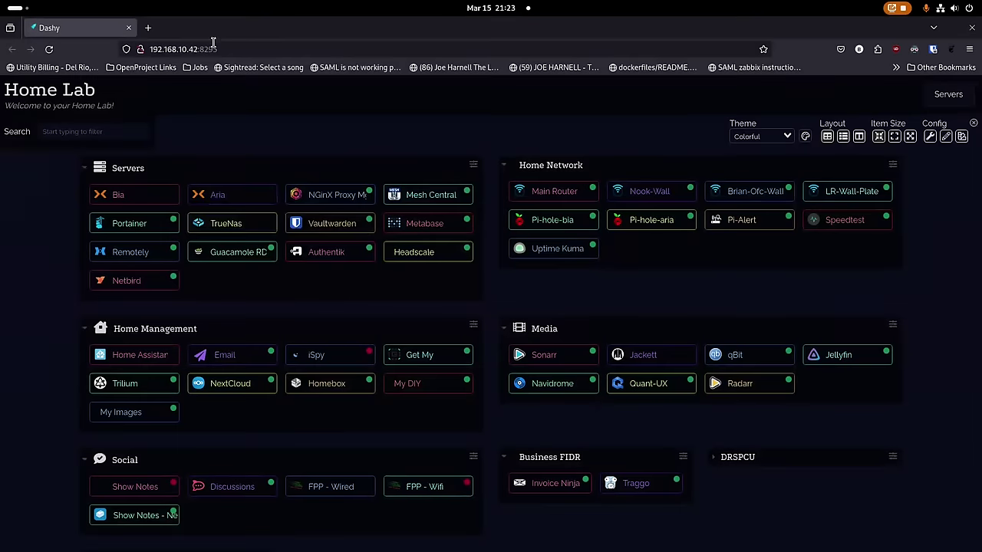
pyautogui.press('super')
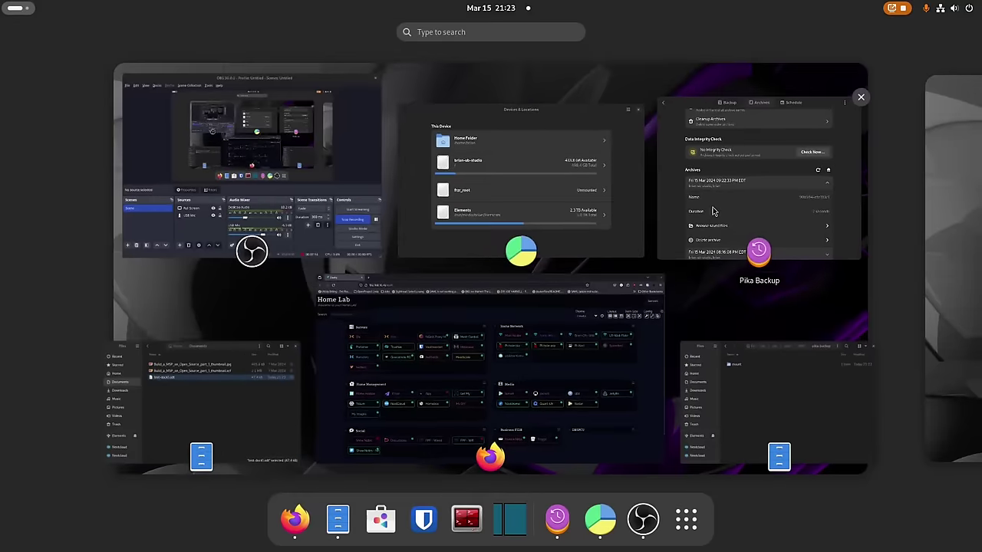
pyautogui.click(712, 211)
pyautogui.click(408, 87)
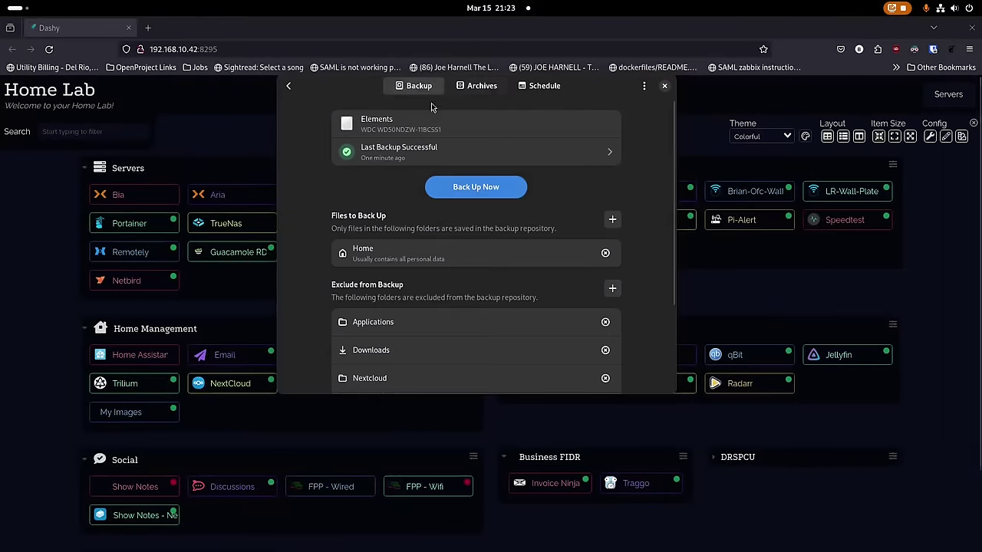